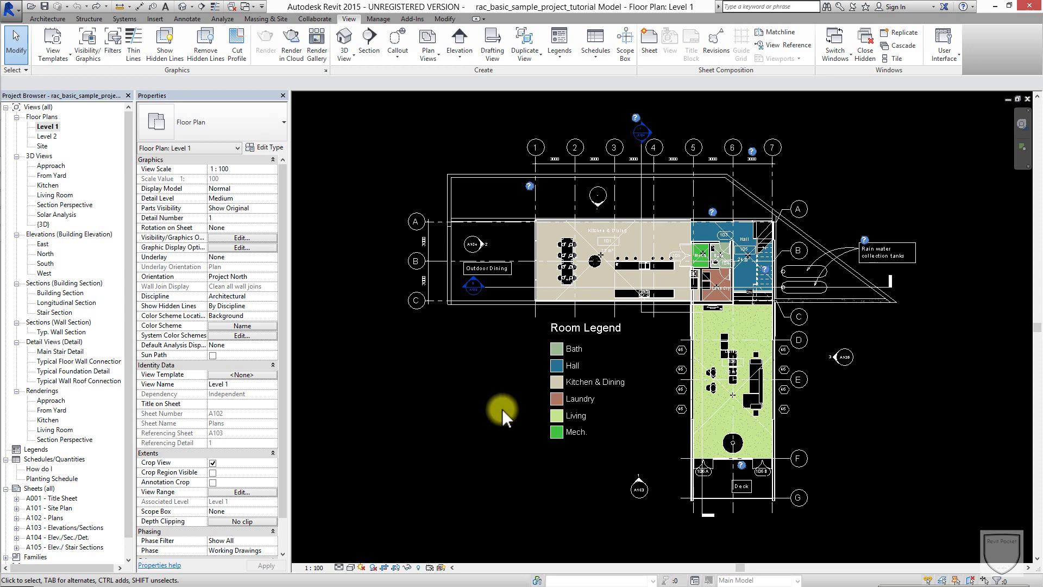
Examine the Level 1 floor plan's rooms, color fills and room legend up close
{"action": "scroll", "coordinate": [499, 384], "scroll_direction": "up", "scroll_amount": 3}
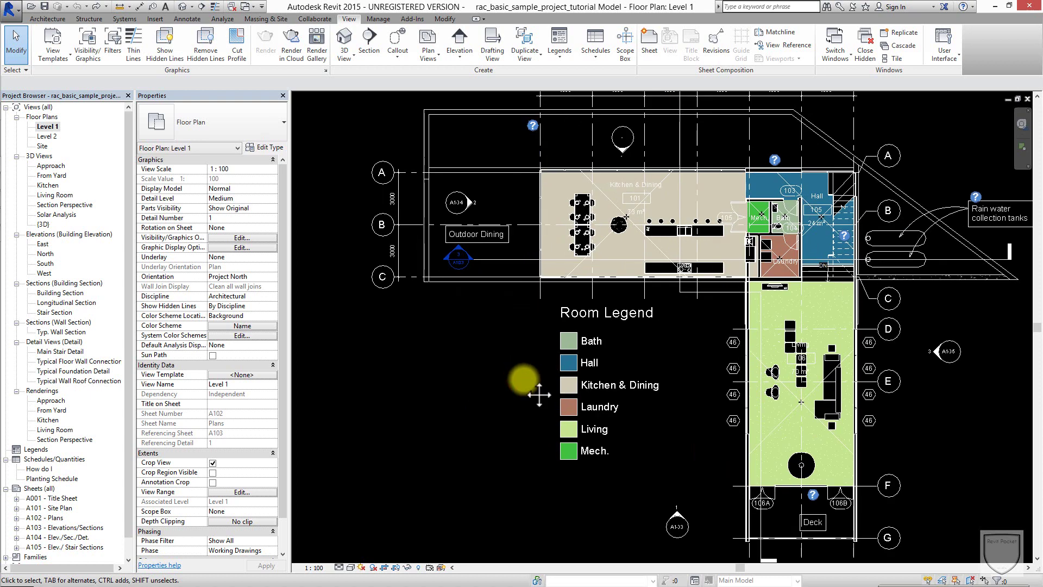
{"action": "scroll", "coordinate": [559, 383], "scroll_direction": "up", "scroll_amount": 2}
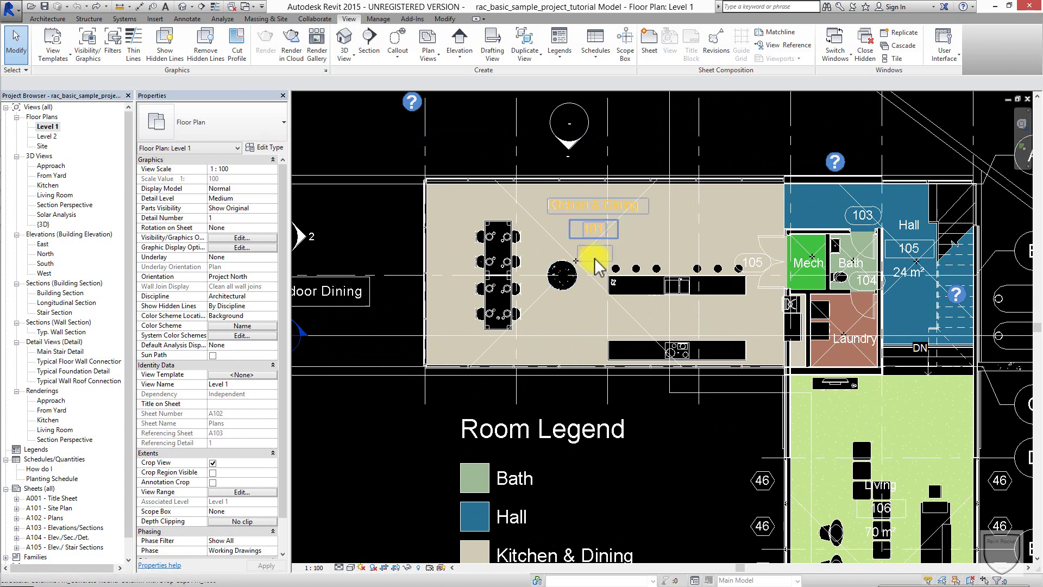
{"action": "scroll", "coordinate": [716, 272], "scroll_direction": "down", "scroll_amount": 3}
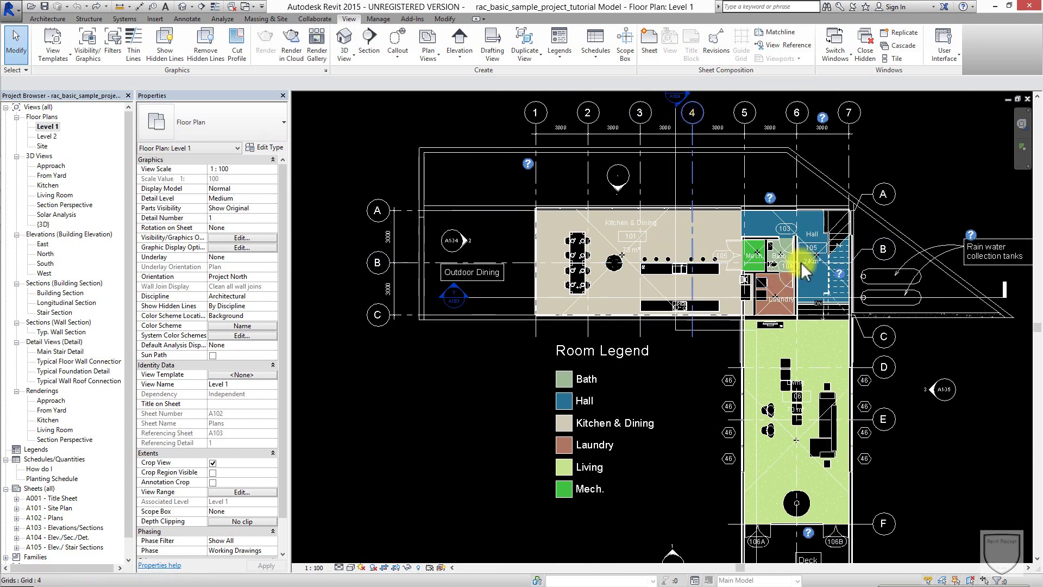
{"action": "middle_click_drag", "start_coordinate": [865, 403], "coordinate": [814, 304]}
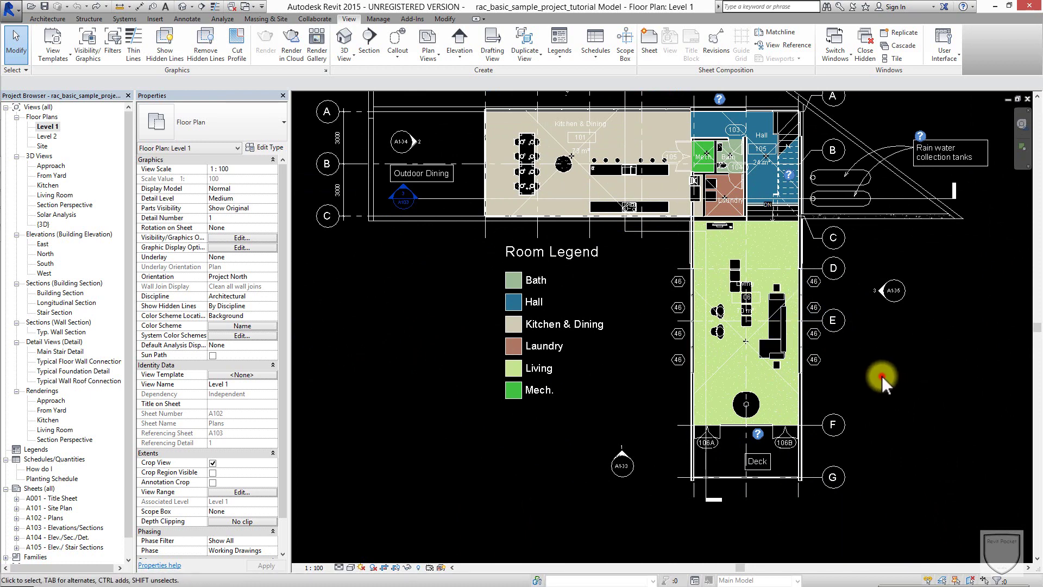
{"action": "middle_click_drag", "start_coordinate": [882, 375], "coordinate": [888, 450]}
{"action": "scroll", "coordinate": [883, 408], "scroll_direction": "down", "scroll_amount": 1}
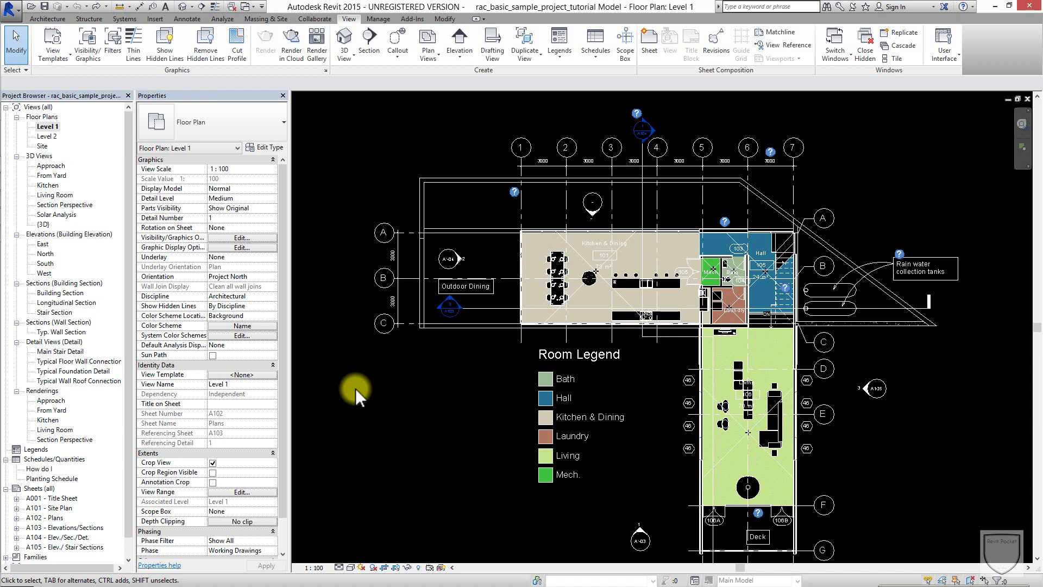
{"action": "left_click", "coordinate": [48, 20]}
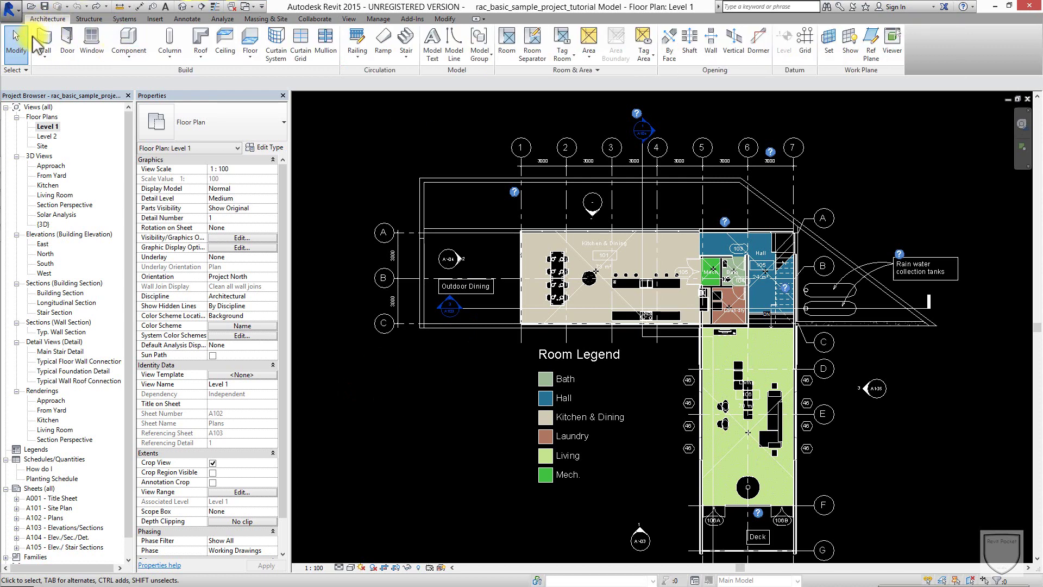
{"action": "left_click", "coordinate": [348, 19]}
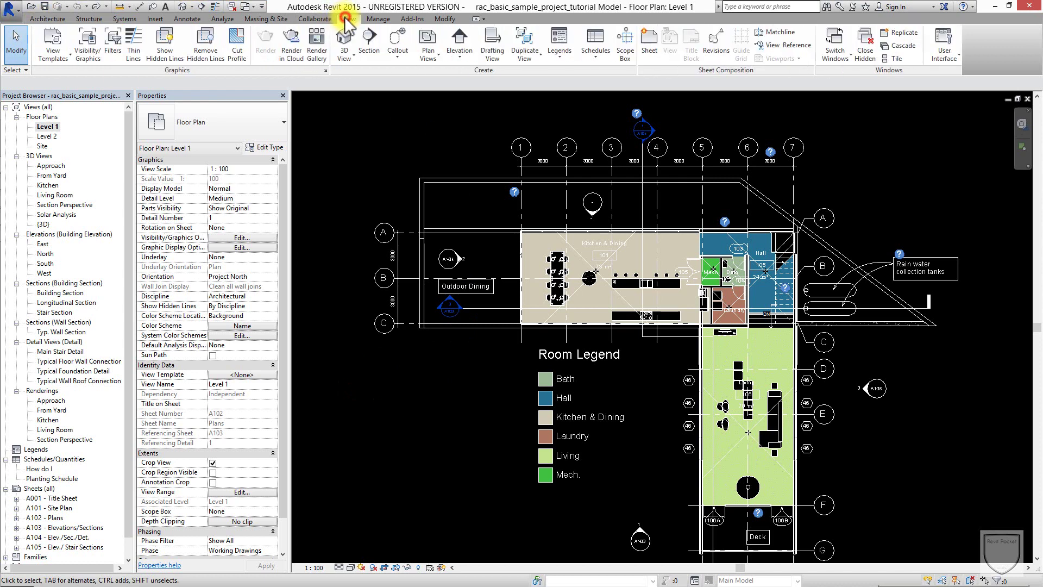
{"action": "left_click", "coordinate": [54, 53]}
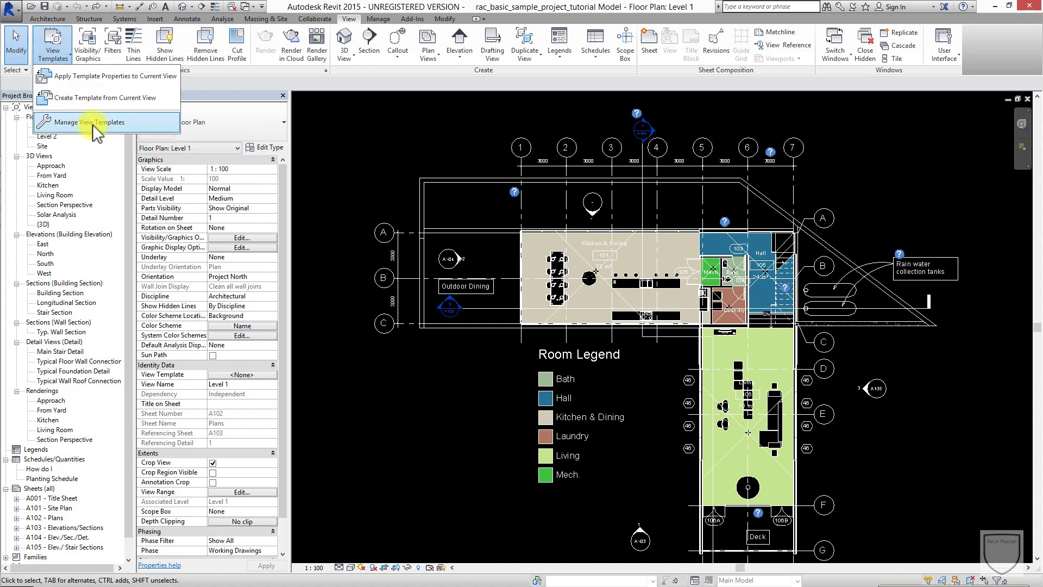
{"action": "left_click", "coordinate": [334, 346]}
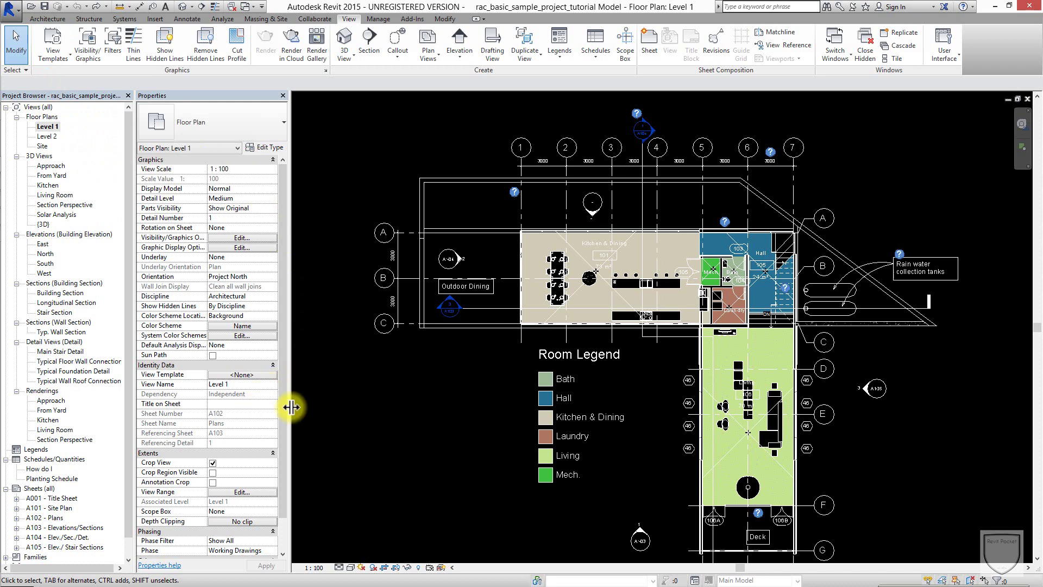
{"action": "middle_click_drag", "start_coordinate": [420, 397], "coordinate": [420, 363]}
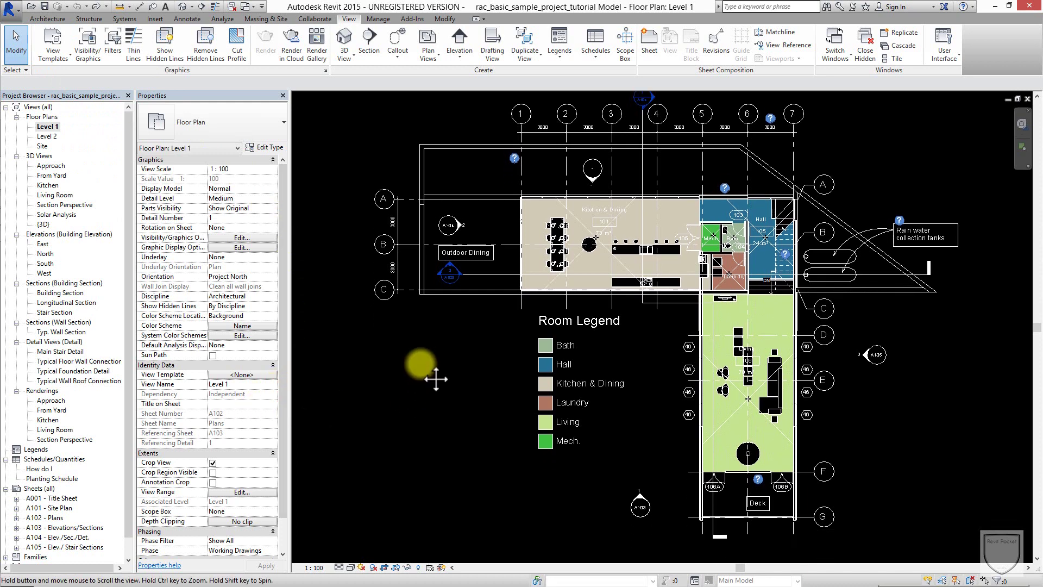
Apply the Architectural Plan view template to the Level 1 floor plan
{"action": "left_click", "coordinate": [234, 375]}
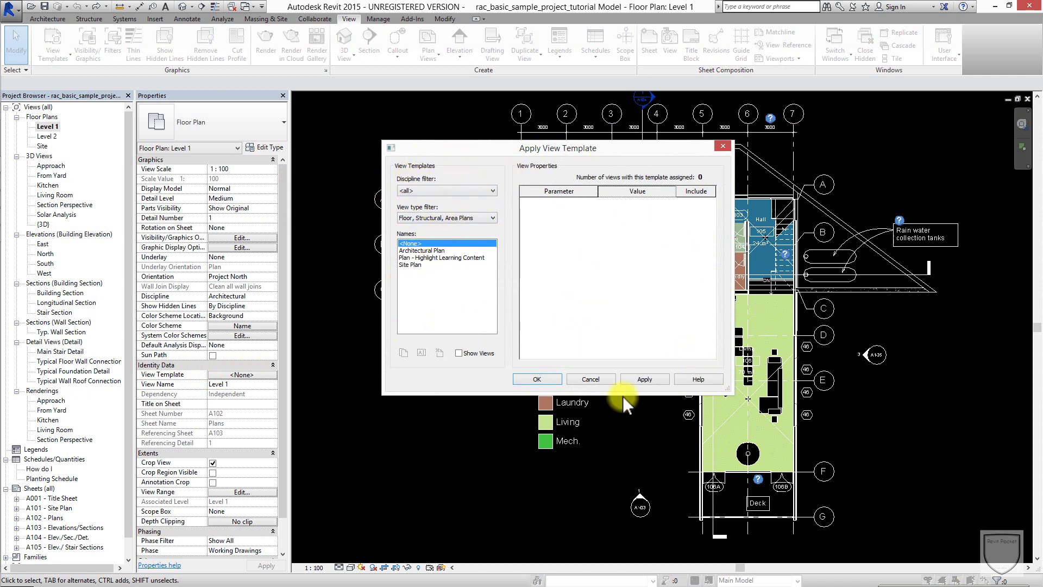
{"action": "left_click_drag", "start_coordinate": [522, 152], "coordinate": [282, 305]}
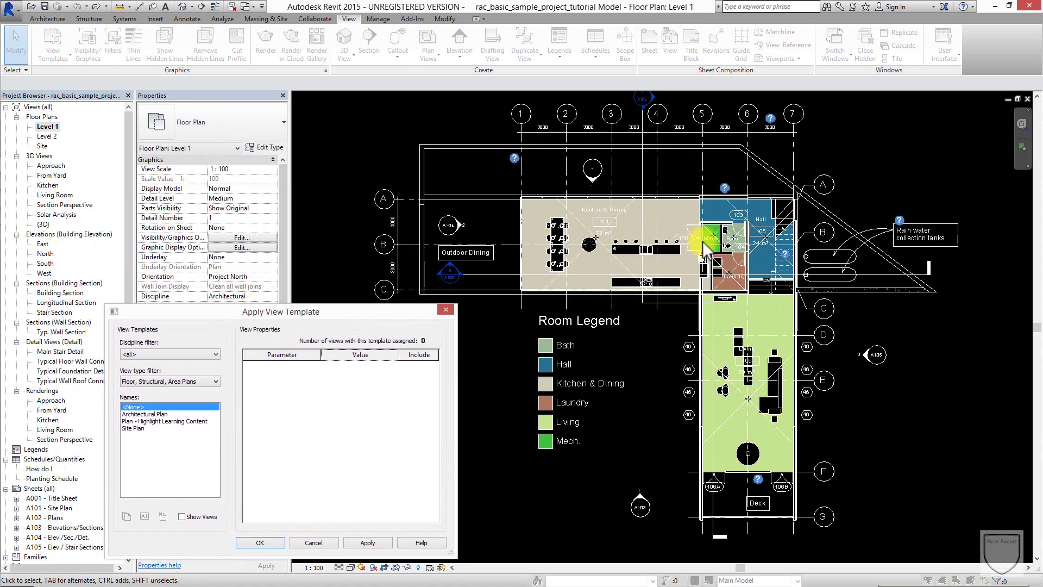
{"action": "left_click", "coordinate": [158, 412]}
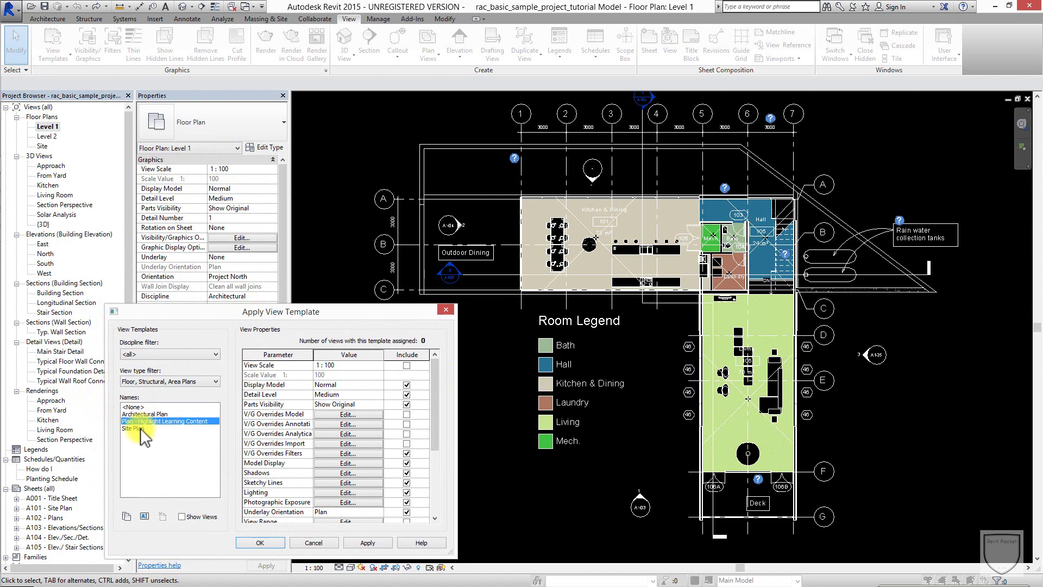
{"action": "left_click", "coordinate": [139, 428]}
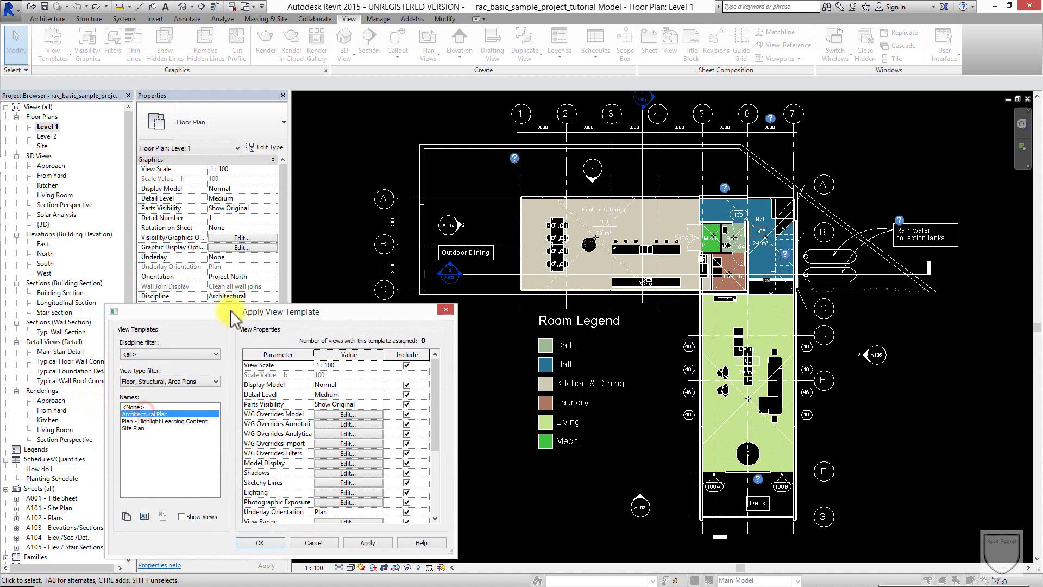
{"action": "left_click_drag", "start_coordinate": [233, 304], "coordinate": [262, 112]}
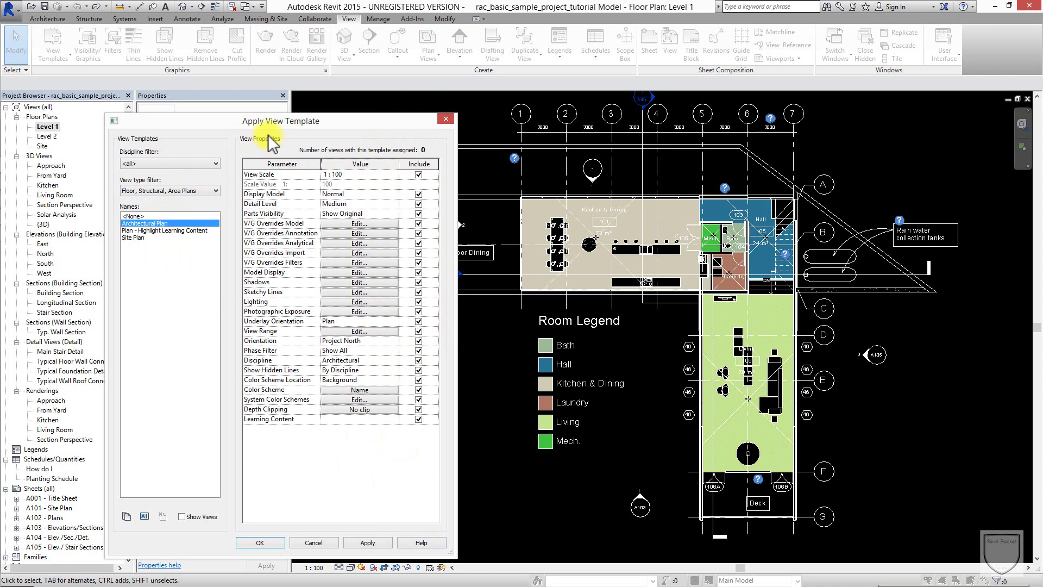
{"action": "left_click", "coordinate": [373, 542]}
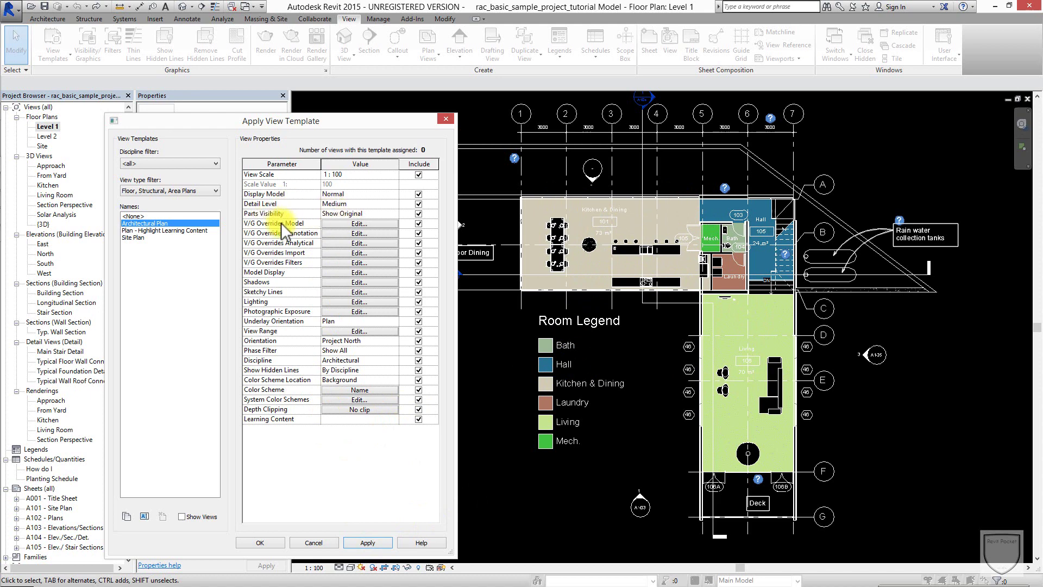
Review the Architectural Plan template's model category visibility overrides, including the subcategories of Rooms
{"action": "left_click", "coordinate": [355, 221]}
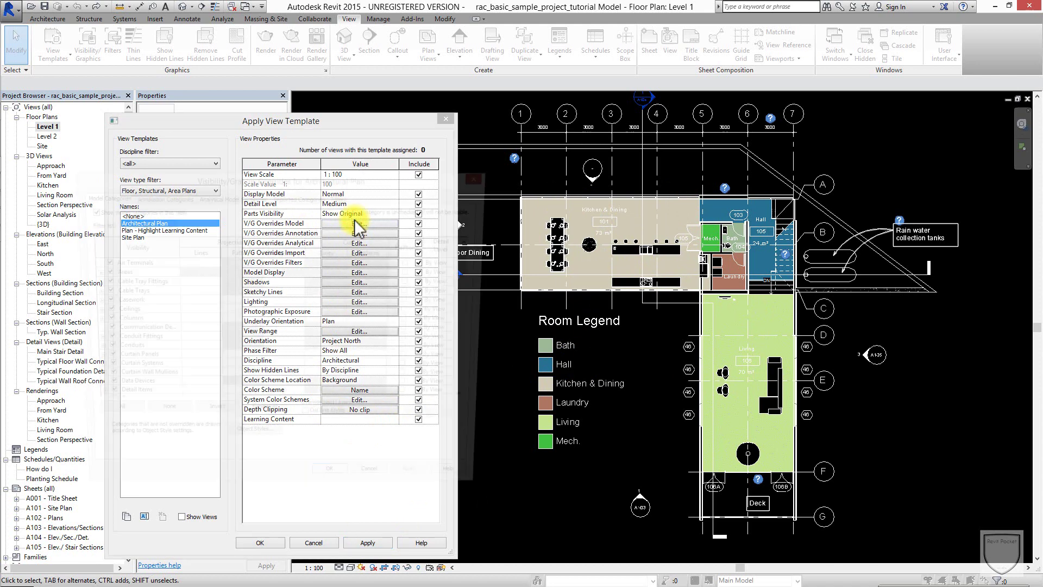
{"action": "left_click_drag", "start_coordinate": [289, 174], "coordinate": [374, 76]}
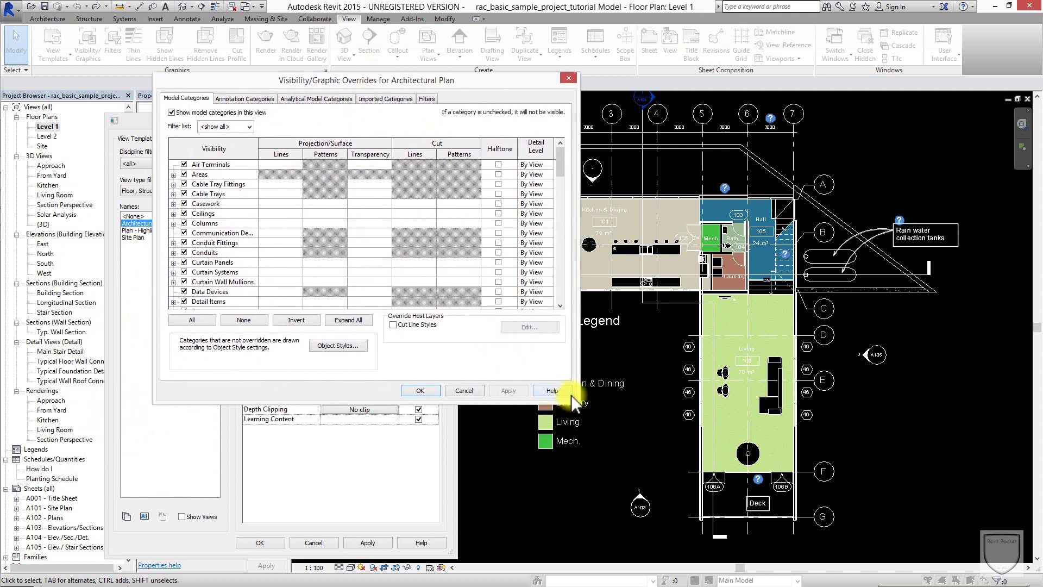
{"action": "left_click_drag", "start_coordinate": [575, 399], "coordinate": [865, 559]}
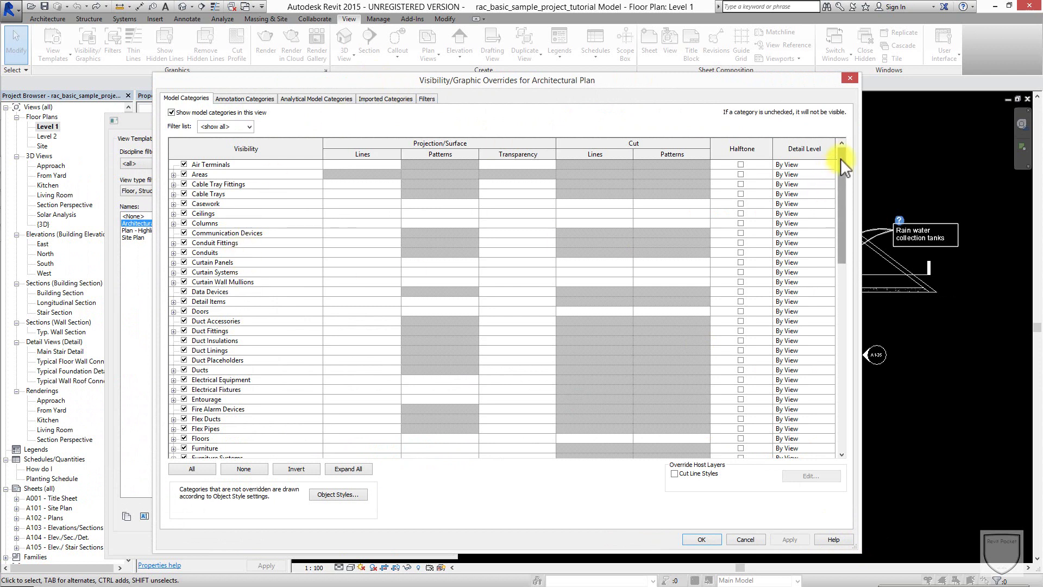
{"action": "left_click_drag", "start_coordinate": [839, 158], "coordinate": [836, 330]}
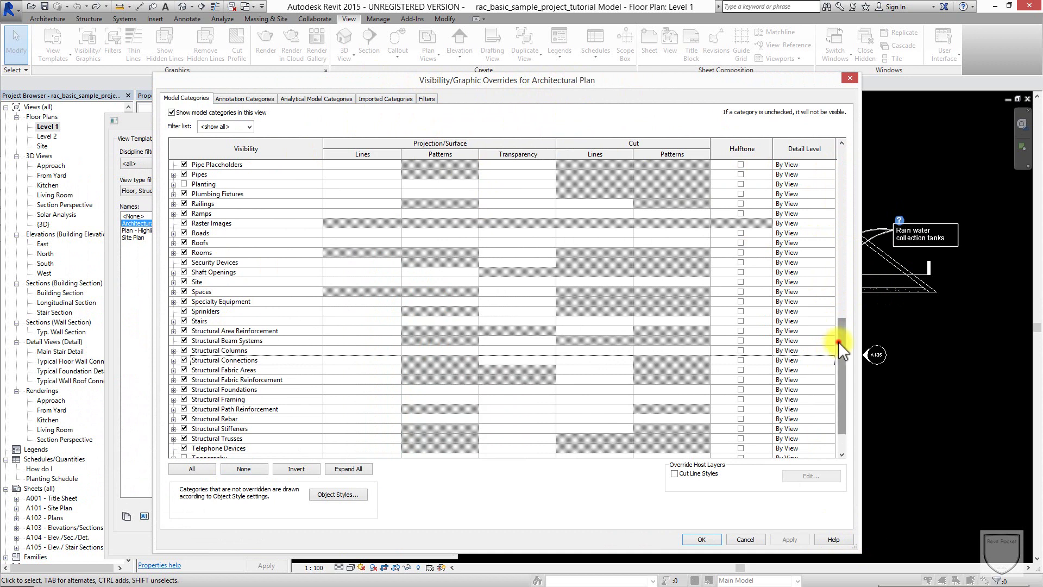
{"action": "left_click_drag", "start_coordinate": [838, 341], "coordinate": [838, 366]}
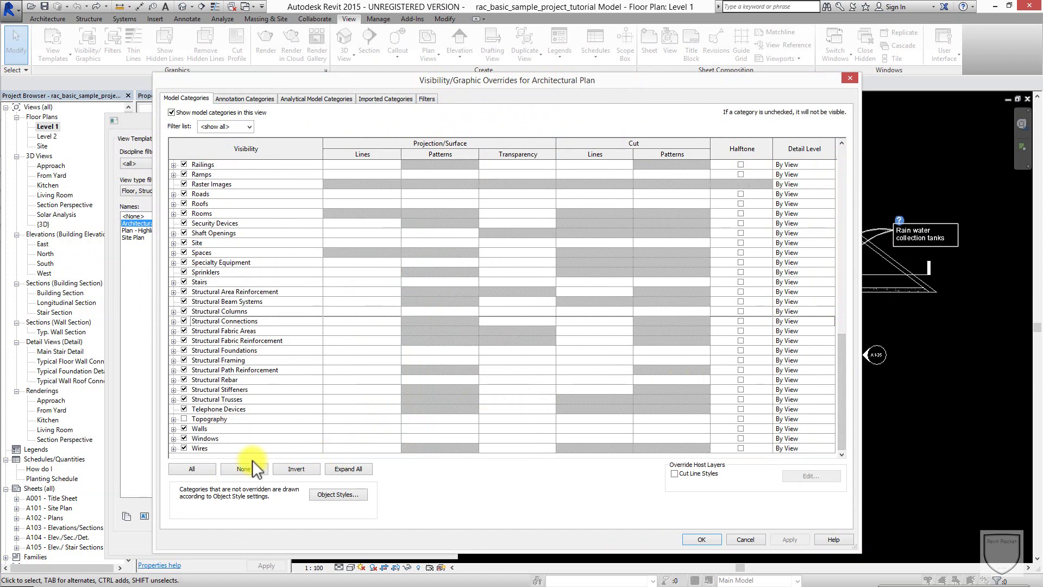
{"action": "left_click", "coordinate": [173, 213]}
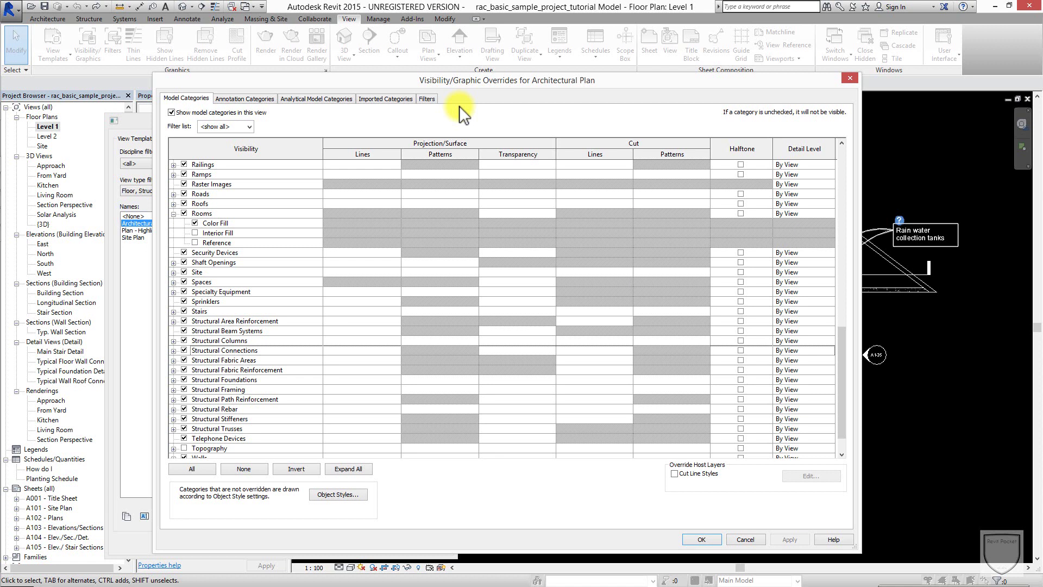
{"action": "left_click", "coordinate": [700, 540]}
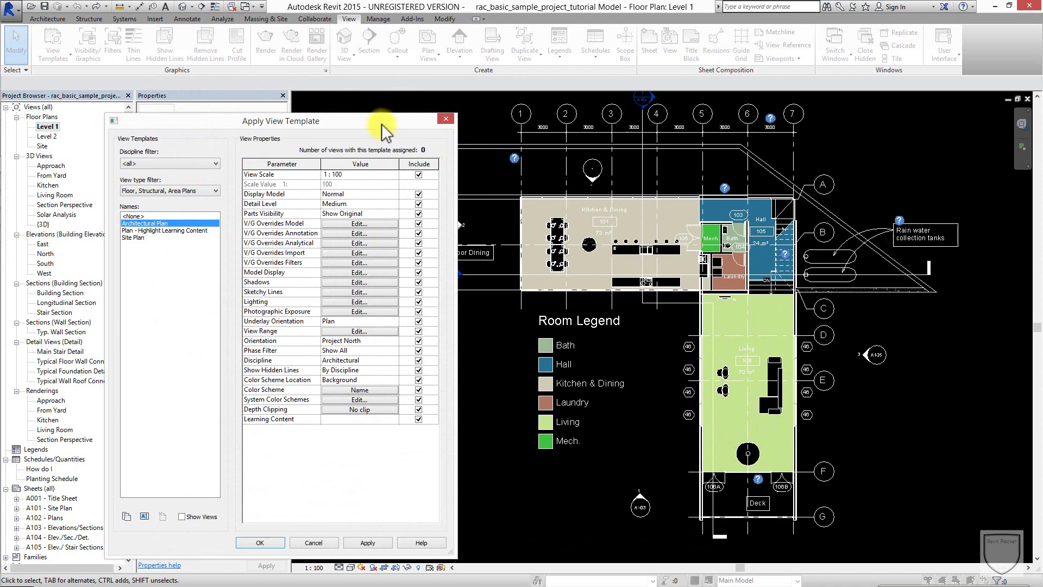
Set the Architectural Plan template's room color scheme to (none) and apply the template to Level 1
{"action": "left_click_drag", "start_coordinate": [381, 123], "coordinate": [334, 107]}
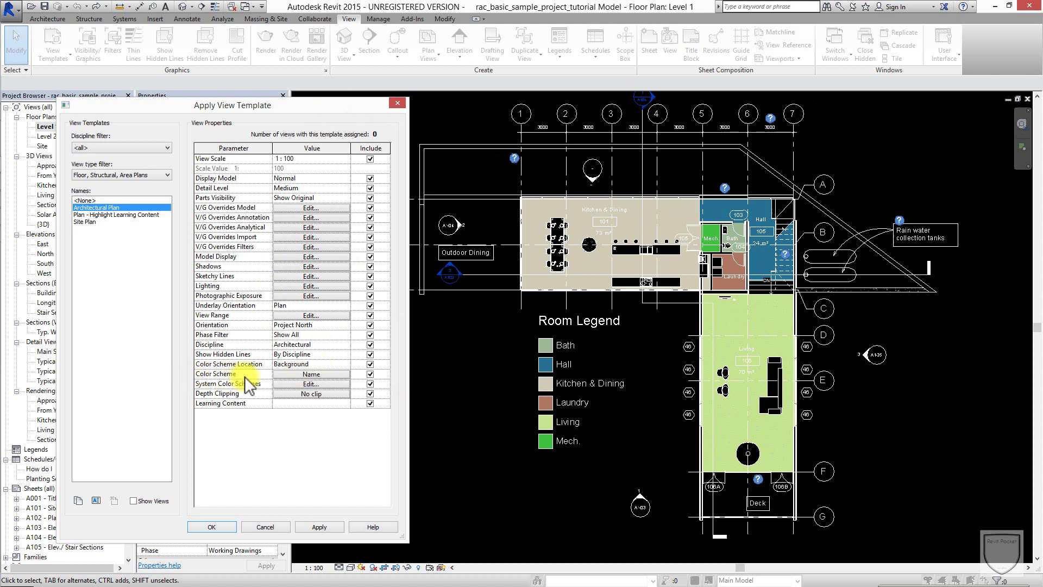
{"action": "left_click", "coordinate": [314, 373]}
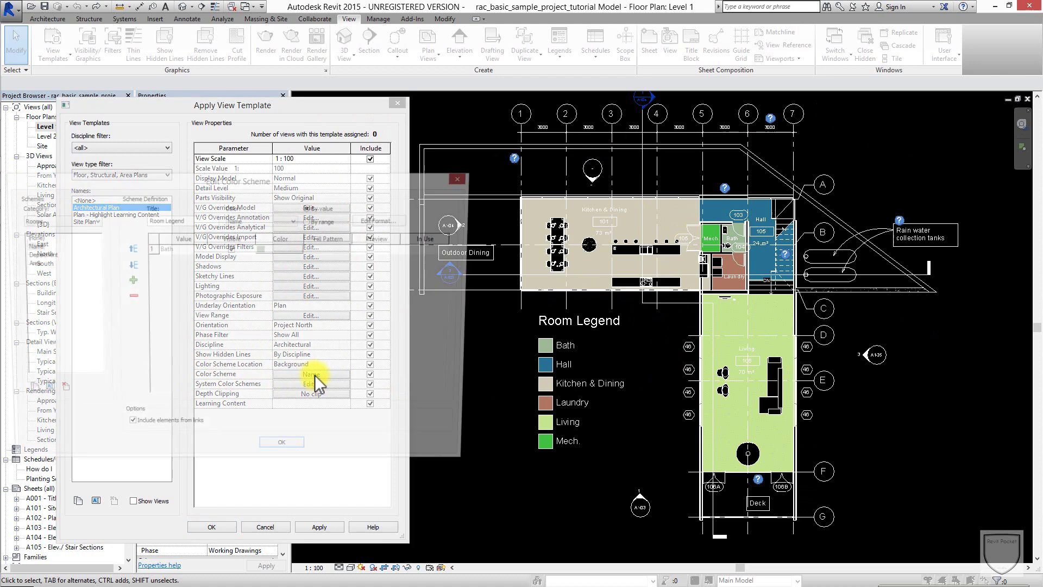
{"action": "left_click", "coordinate": [30, 237]}
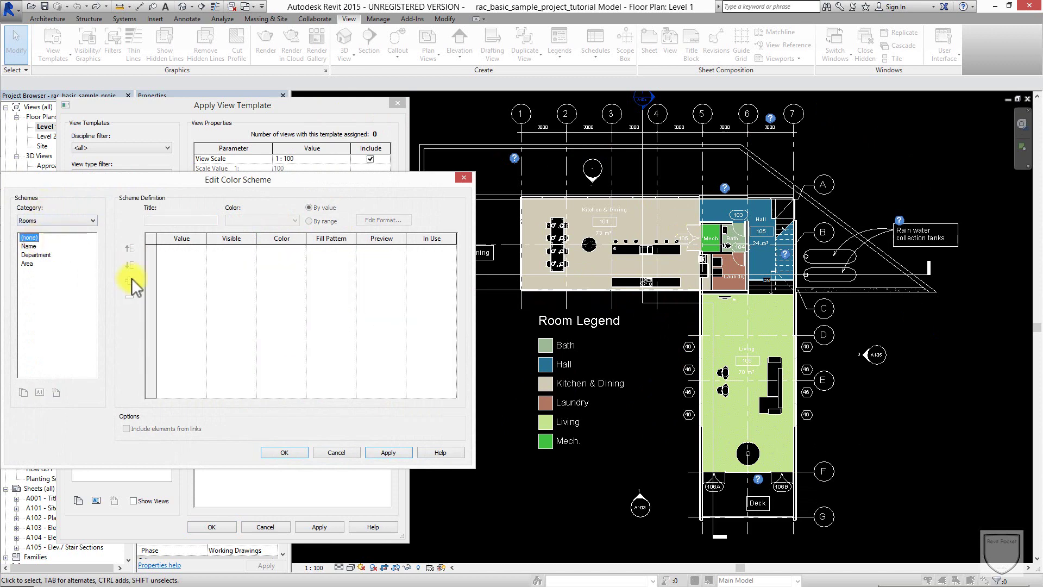
{"action": "left_click", "coordinate": [295, 450]}
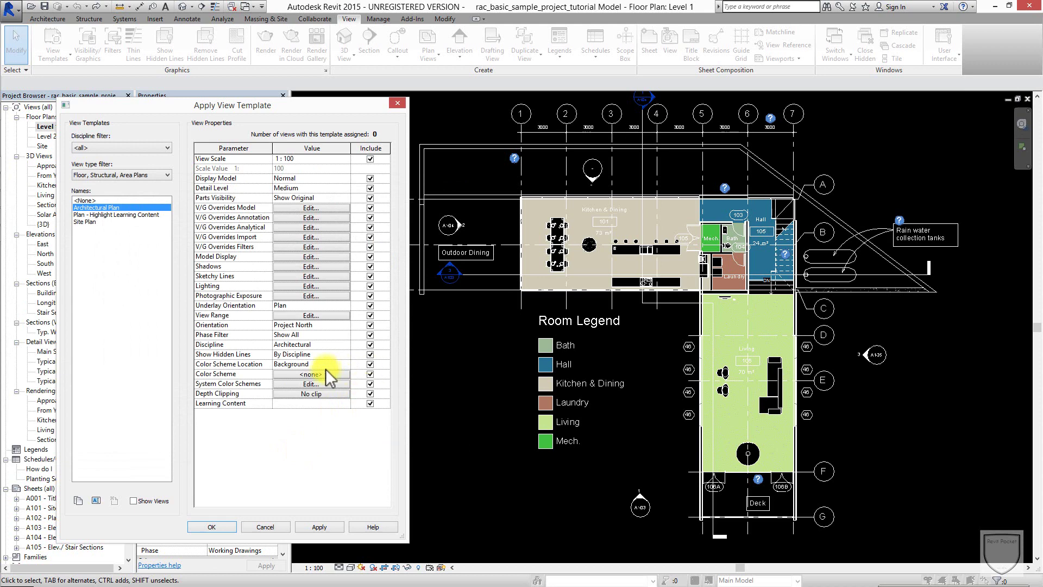
{"action": "left_click", "coordinate": [321, 529]}
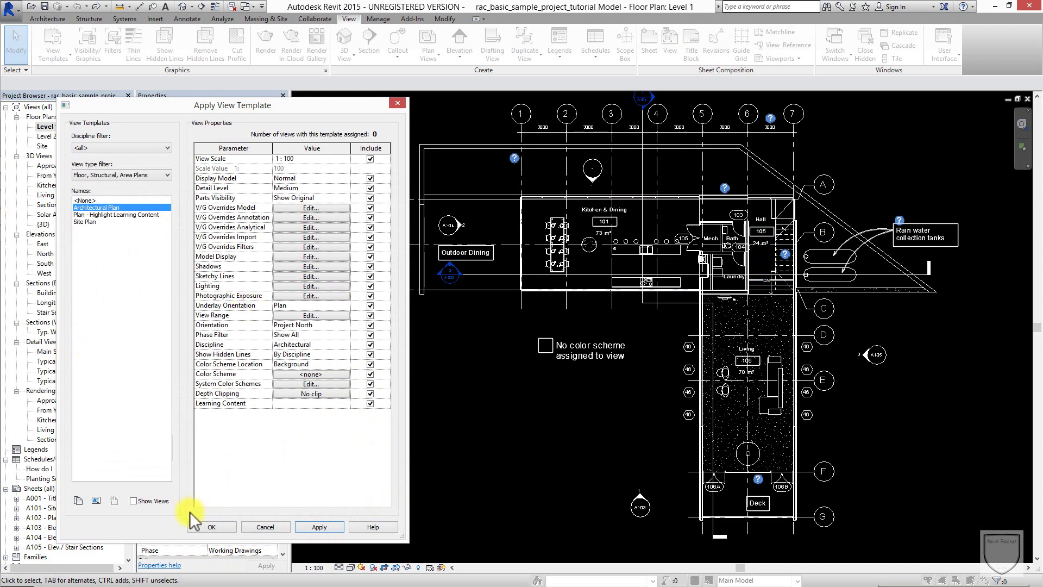
{"action": "left_click", "coordinate": [232, 523]}
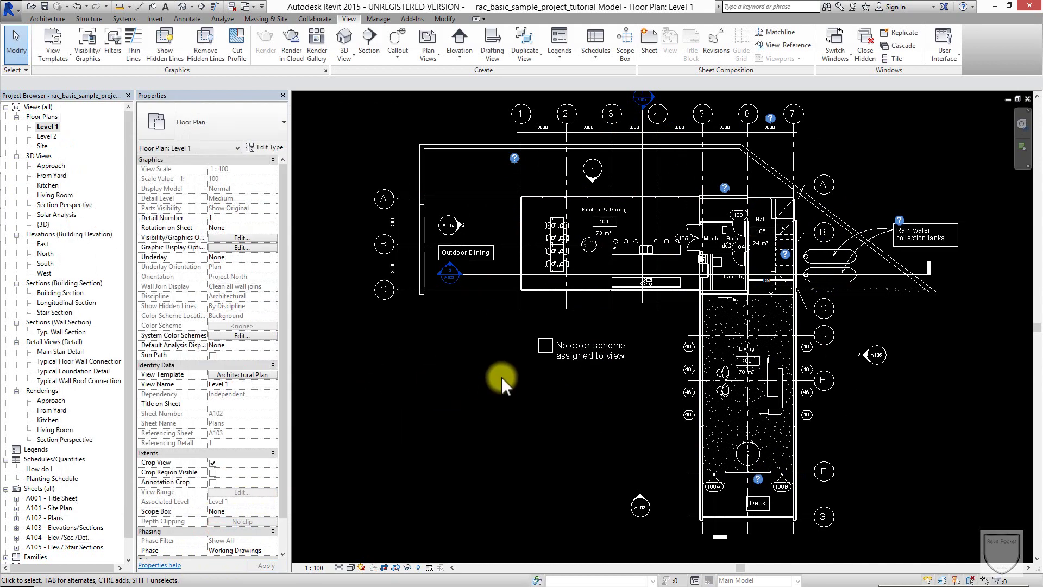
Delete the color fill legend from the Level 1 floor plan
{"action": "left_click", "coordinate": [552, 351]}
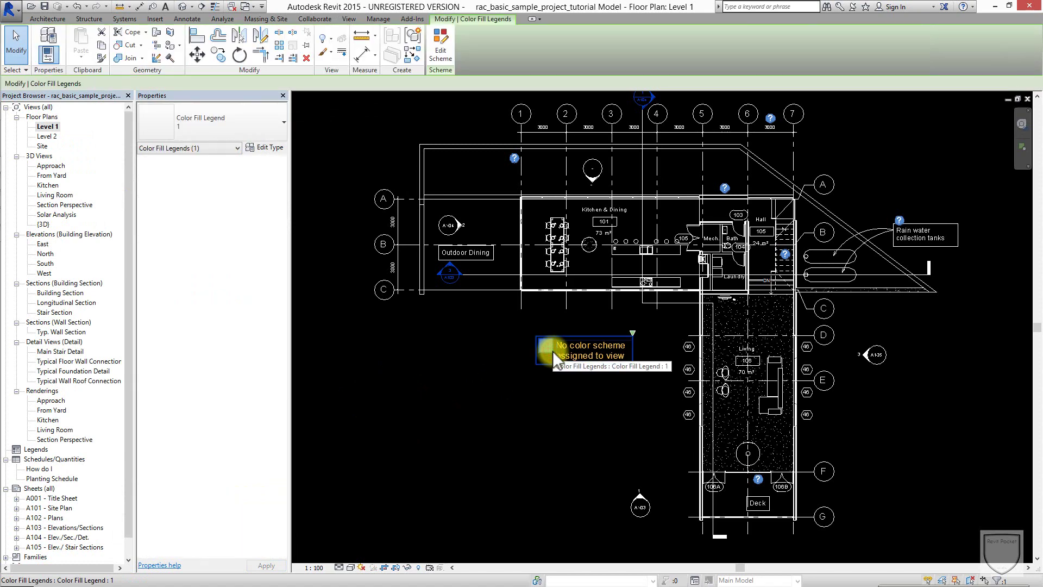
{"action": "key", "text": "Delete"}
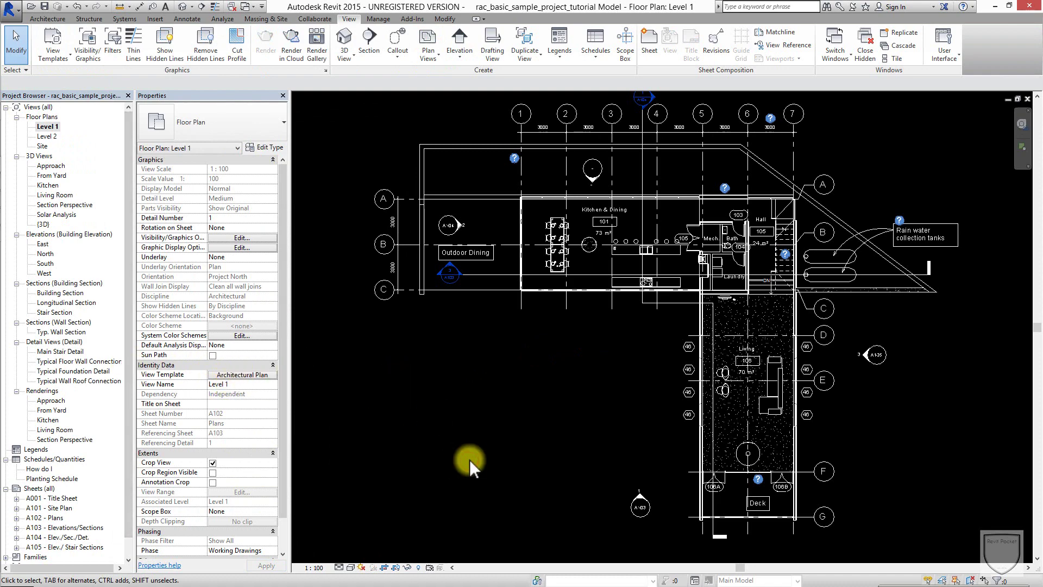
Check which model category visibility overrides can be edited in the Level 1 floor plan itself
{"action": "key", "text": "v"}
{"action": "key", "text": "v"}
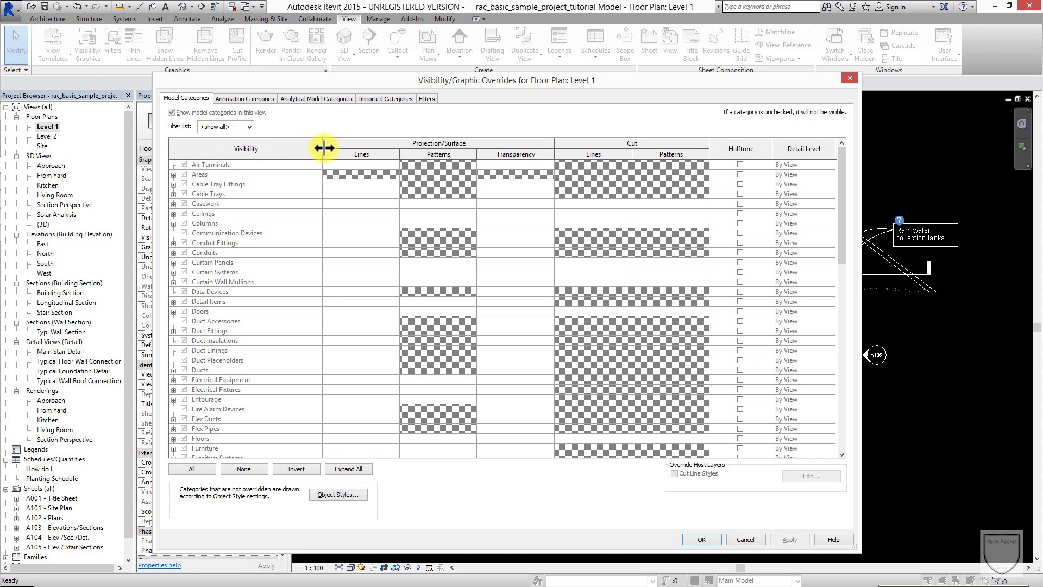
{"action": "left_click_drag", "start_coordinate": [390, 83], "coordinate": [466, 83]}
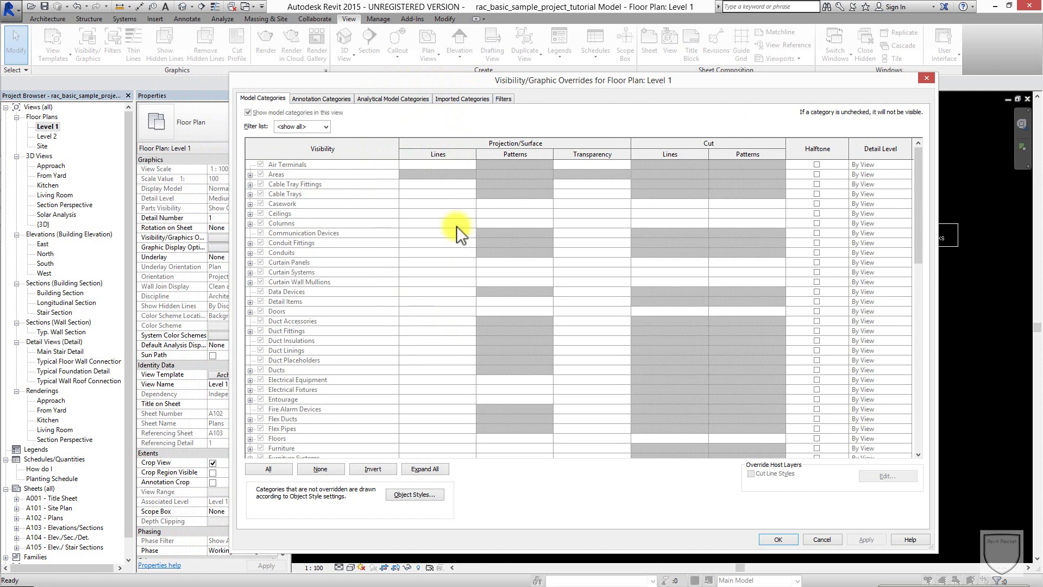
{"action": "left_click", "coordinate": [787, 535]}
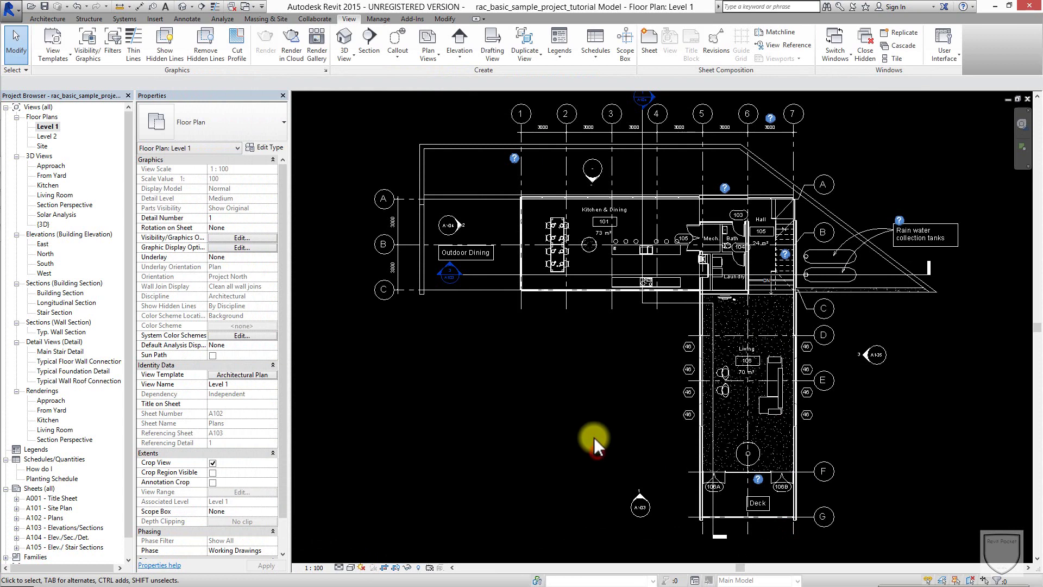
{"action": "scroll", "coordinate": [556, 413], "scroll_direction": "down", "scroll_amount": 1}
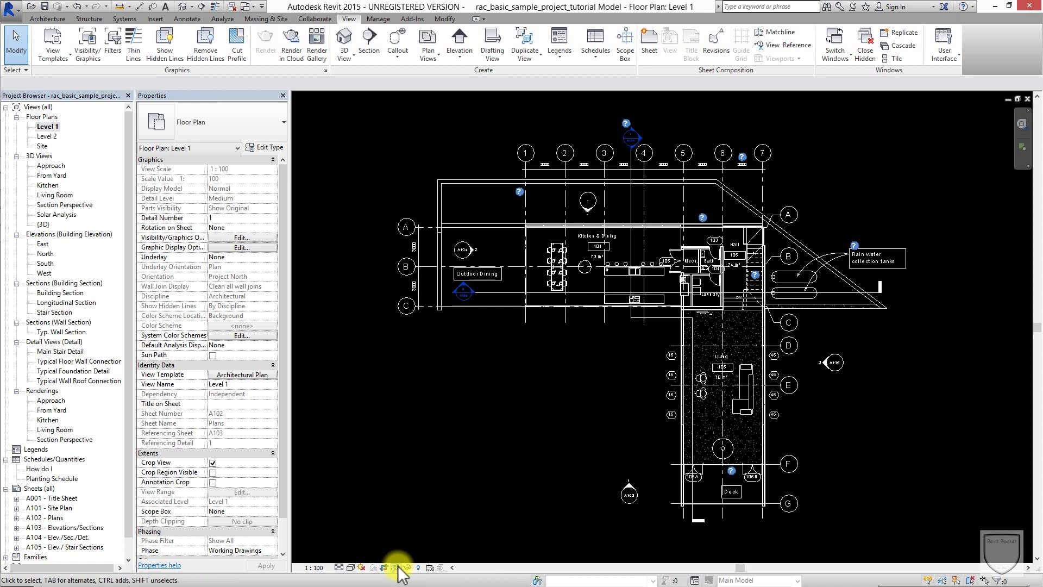
Review the properties of the view template assigned to Level 1 and inspect the plan around the hall, bath and laundry
{"action": "left_click", "coordinate": [265, 382]}
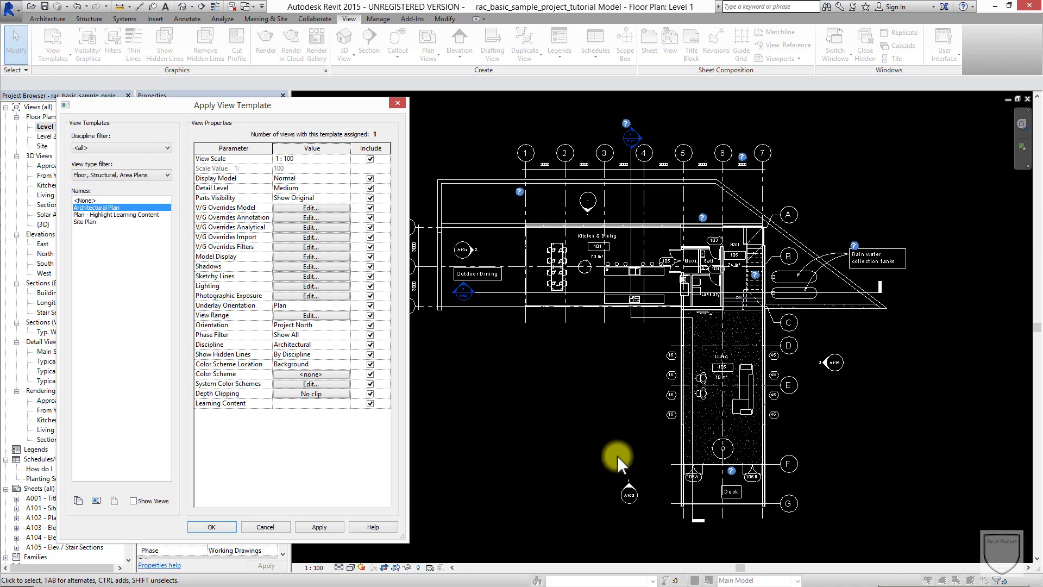
{"action": "left_click", "coordinate": [397, 103]}
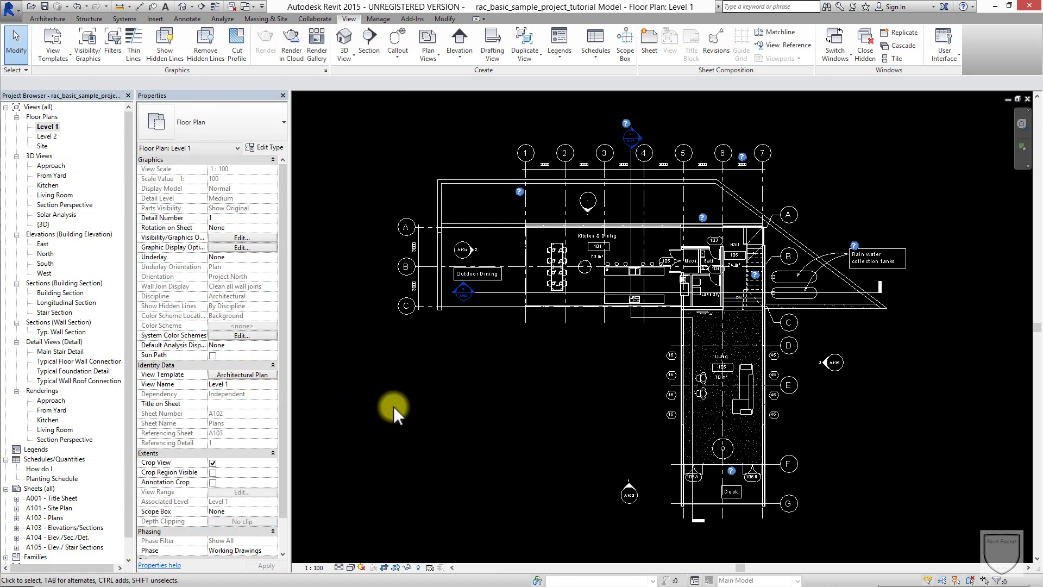
{"action": "scroll", "coordinate": [541, 403], "scroll_direction": "up", "scroll_amount": 4}
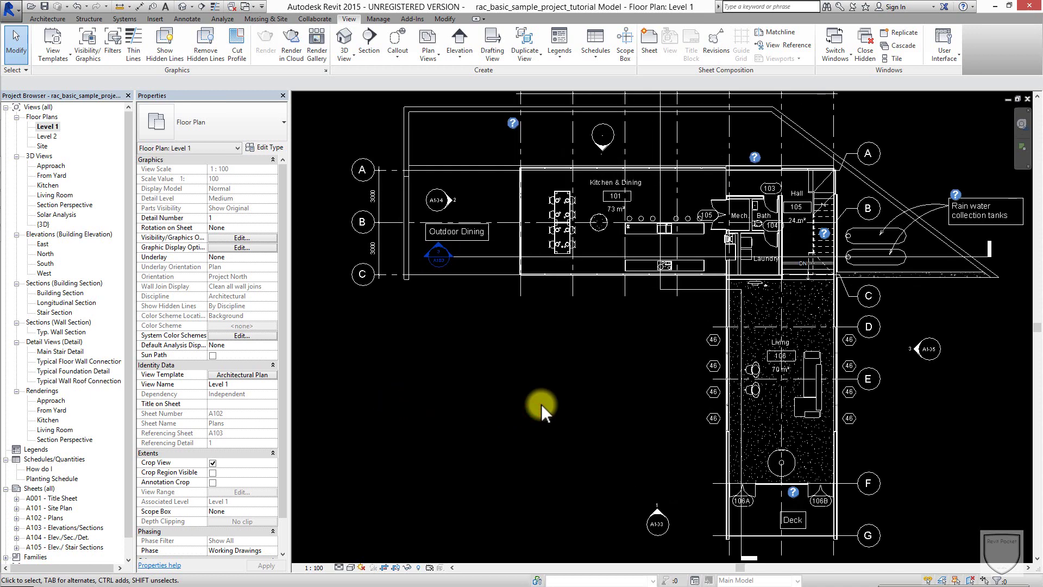
{"action": "scroll", "coordinate": [540, 389], "scroll_direction": "down", "scroll_amount": 2}
{"action": "middle_click_drag", "start_coordinate": [545, 389], "coordinate": [546, 354]}
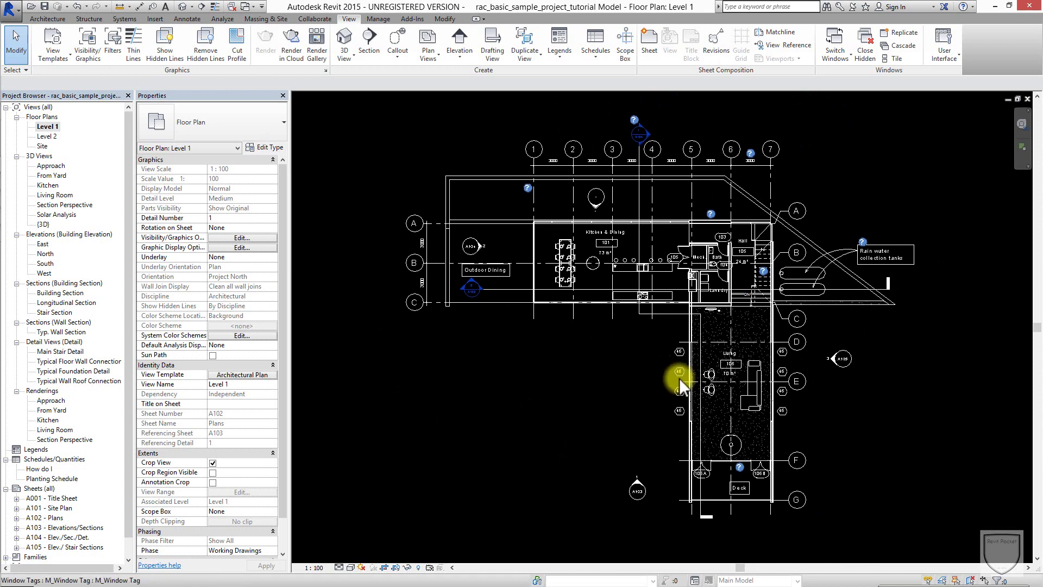
{"action": "scroll", "coordinate": [680, 374], "scroll_direction": "up", "scroll_amount": 5}
{"action": "scroll", "coordinate": [739, 266], "scroll_direction": "down", "scroll_amount": 1}
{"action": "middle_click_drag", "start_coordinate": [745, 251], "coordinate": [530, 500]}
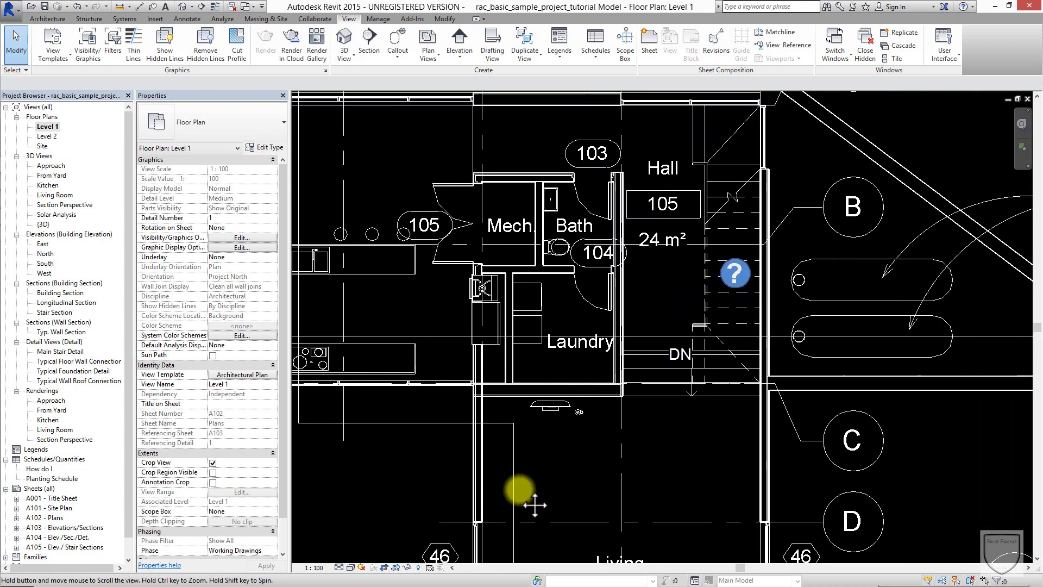
{"action": "scroll", "coordinate": [727, 201], "scroll_direction": "down", "scroll_amount": 2}
{"action": "scroll", "coordinate": [448, 436], "scroll_direction": "down", "scroll_amount": 1}
{"action": "middle_click_drag", "start_coordinate": [535, 435], "coordinate": [740, 418]}
{"action": "middle_click_drag", "start_coordinate": [644, 415], "coordinate": [598, 414]}
{"action": "scroll", "coordinate": [598, 415], "scroll_direction": "down", "scroll_amount": 1}
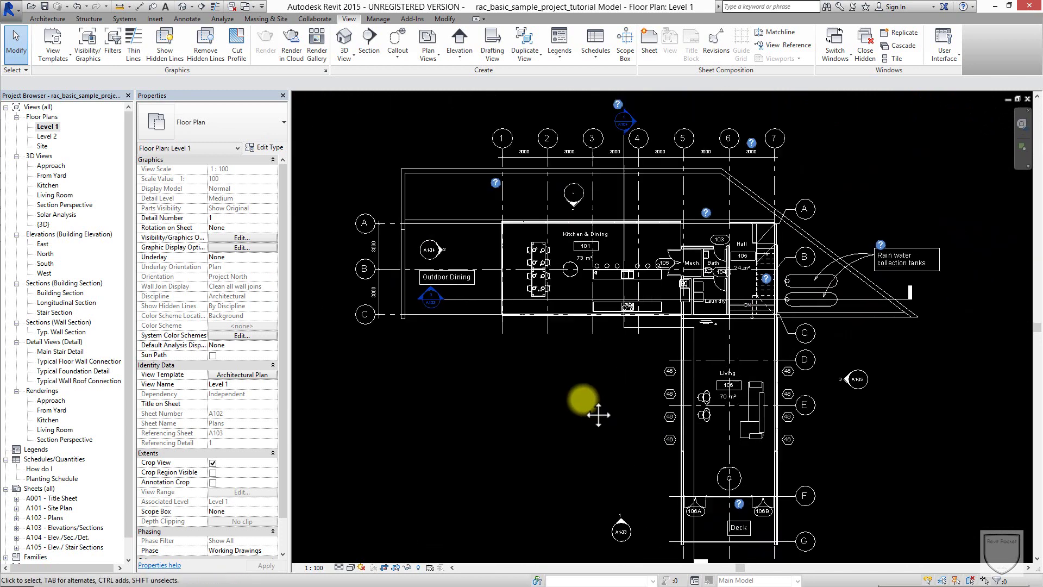
Remove the assigned view template from the Level 1 floor plan by setting it to <None>
{"action": "left_click", "coordinate": [231, 375]}
{"action": "left_click", "coordinate": [87, 201]}
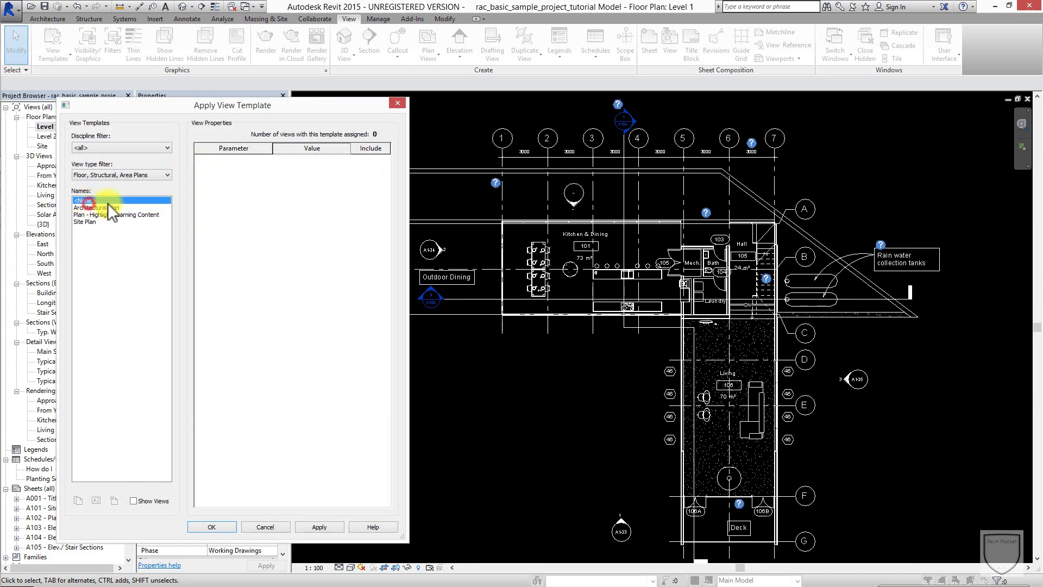
{"action": "left_click", "coordinate": [206, 526]}
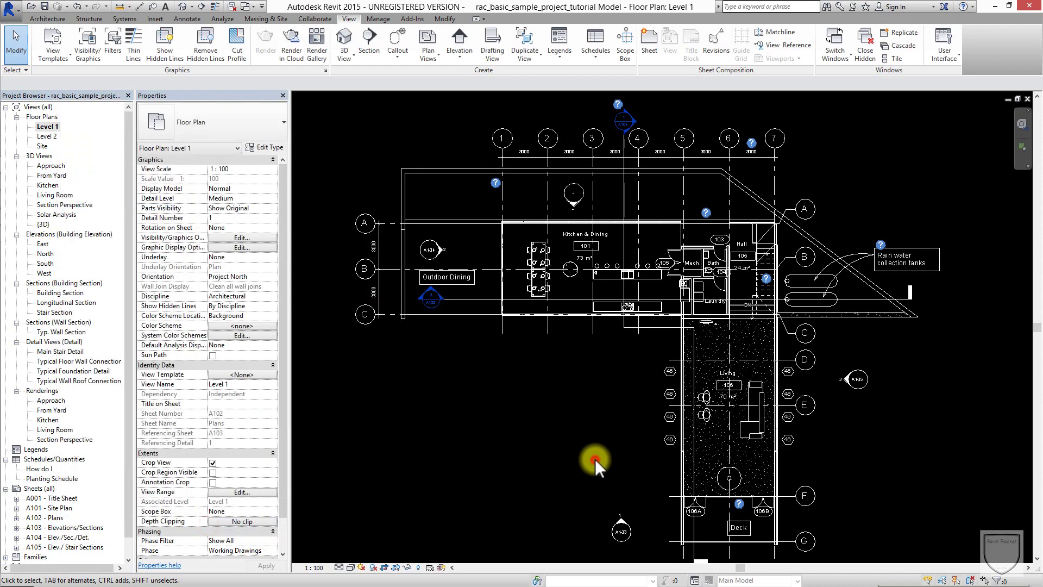
Override the cut pattern color of all model categories in the Level 1 floor plan with gray, RGB 128-128-128
{"action": "key", "text": "v"}
{"action": "key", "text": "g"}
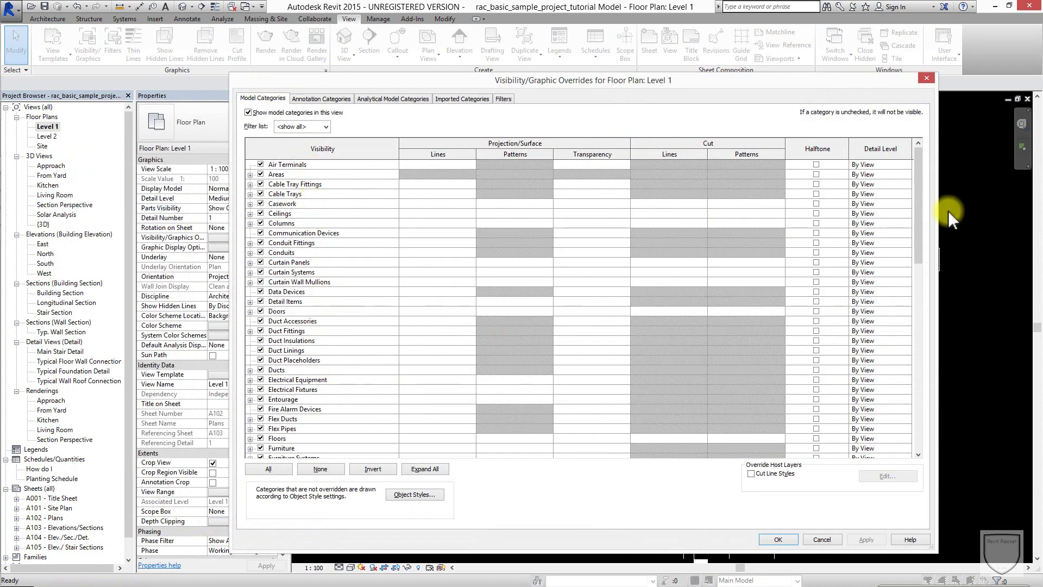
{"action": "left_click_drag", "start_coordinate": [917, 220], "coordinate": [885, 439]}
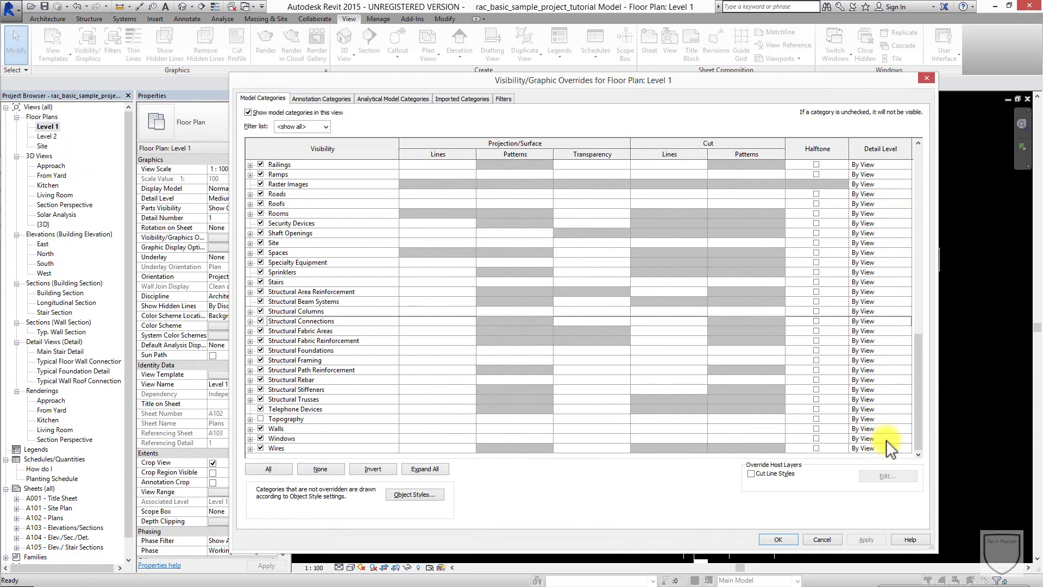
{"action": "left_click", "coordinate": [269, 469]}
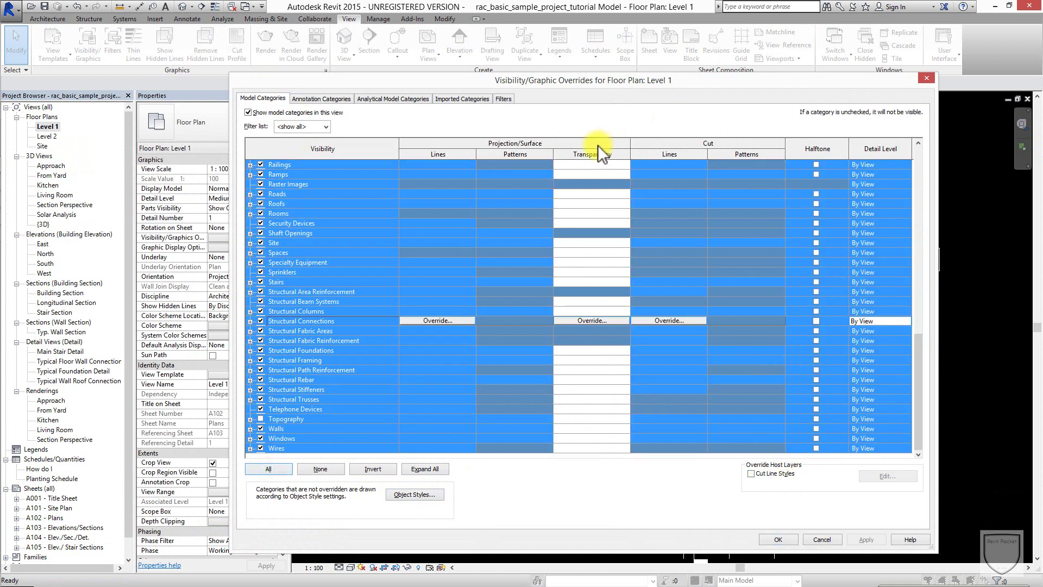
{"action": "left_click", "coordinate": [742, 171]}
{"action": "left_click", "coordinate": [742, 172]}
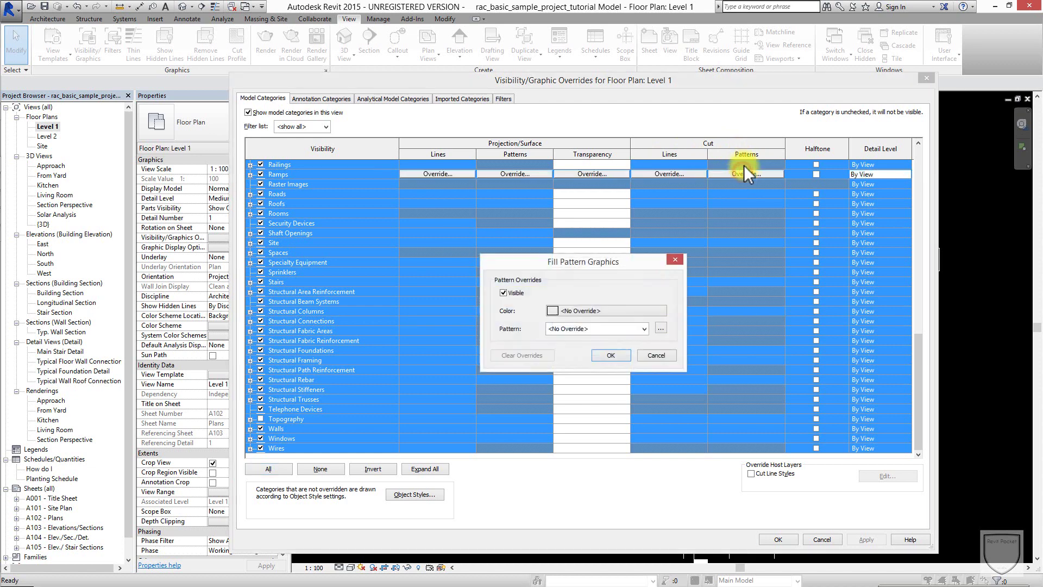
{"action": "left_click", "coordinate": [606, 311]}
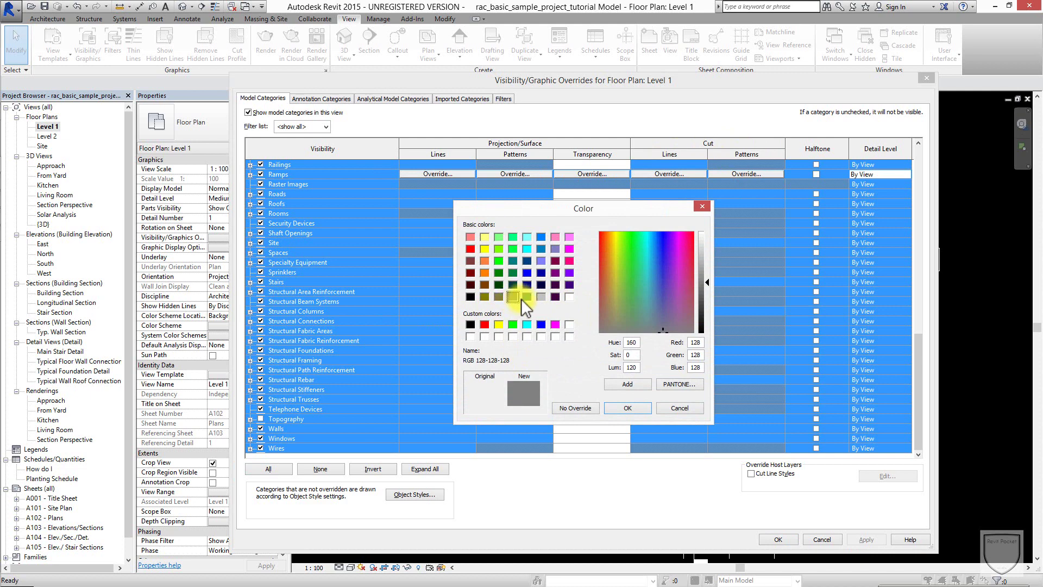
{"action": "left_click", "coordinate": [628, 408]}
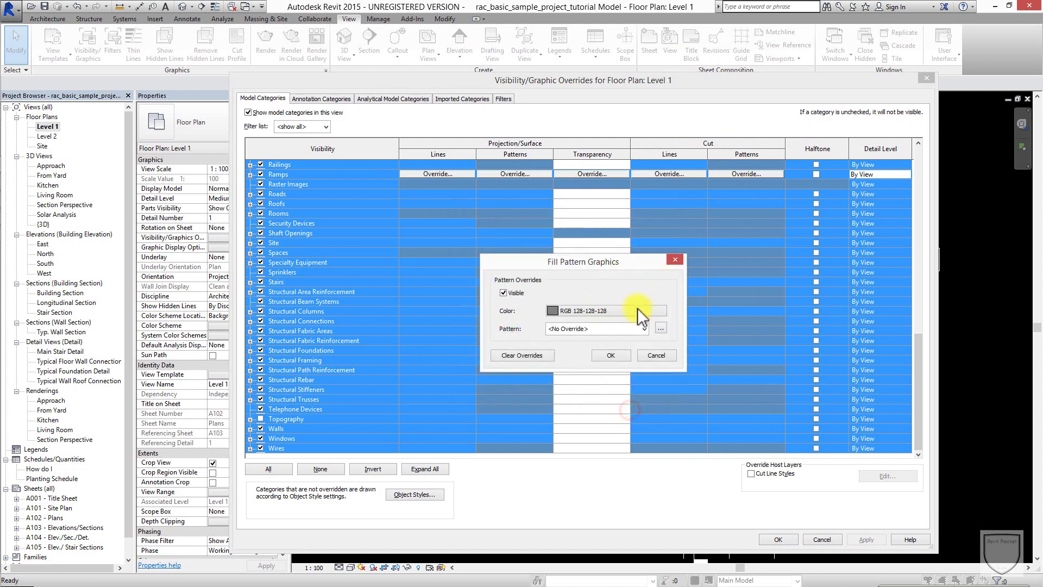
Set the cut pattern override of all selected model categories to Solid fill and apply the overrides to Level 1
{"action": "left_click", "coordinate": [644, 329]}
{"action": "scroll", "coordinate": [649, 255], "scroll_direction": "down", "scroll_amount": 5}
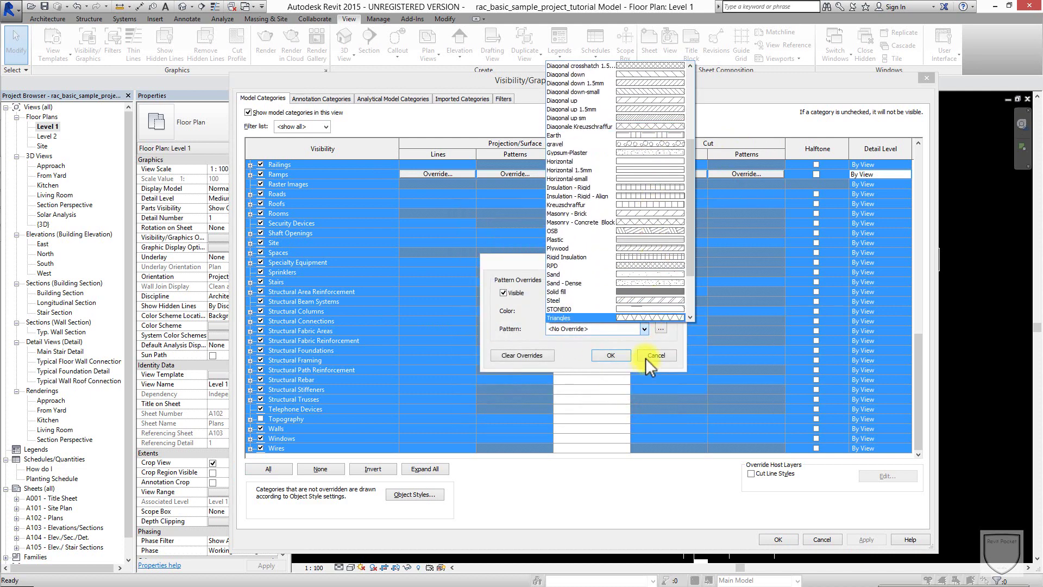
{"action": "left_click", "coordinate": [644, 290]}
{"action": "left_click", "coordinate": [609, 355]}
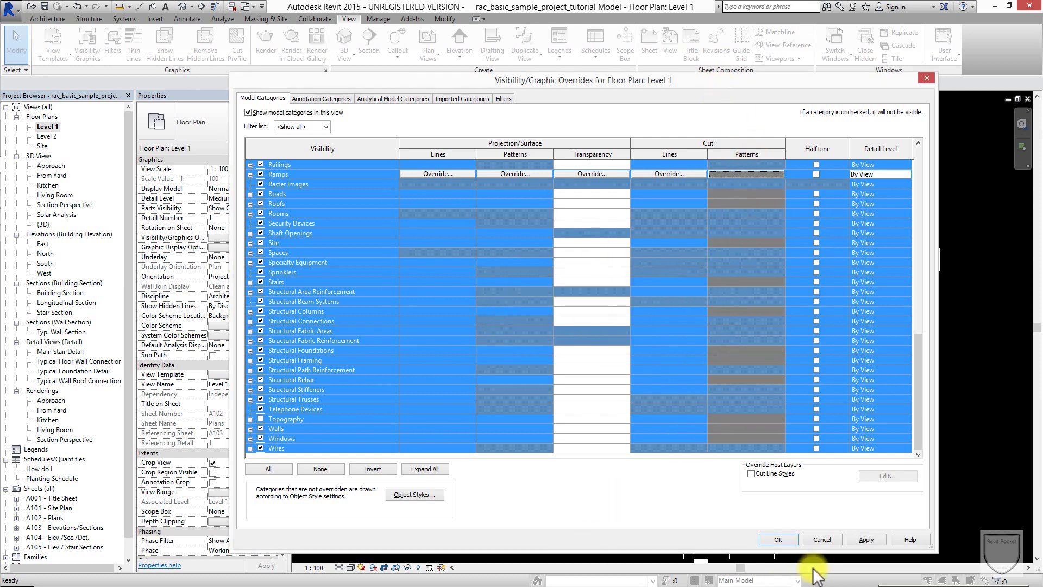
{"action": "left_click", "coordinate": [782, 539]}
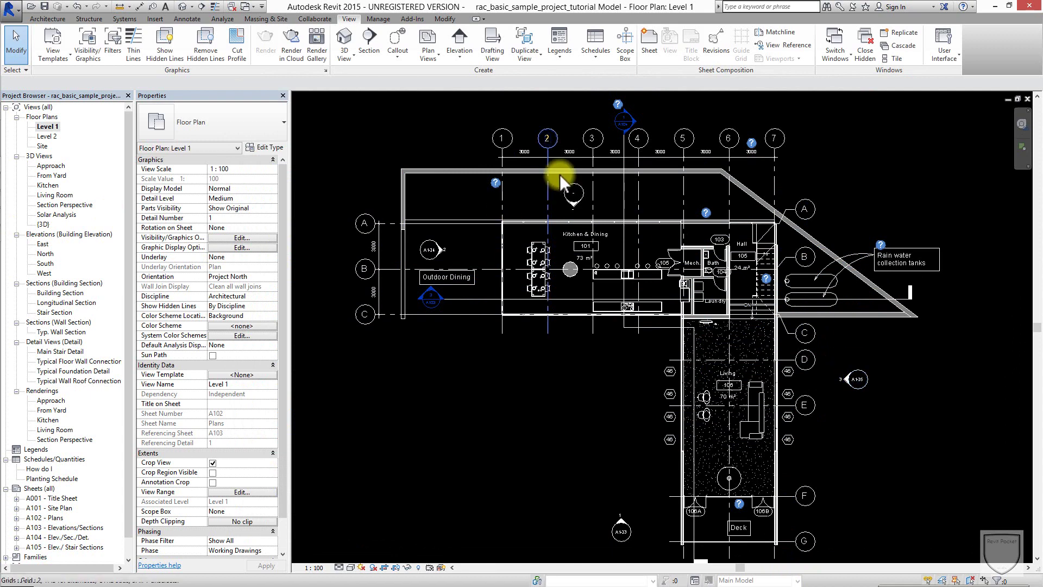
Inspect how the cut walls and other cut elements are filled across the Level 1 floor plan
{"action": "scroll", "coordinate": [475, 177], "scroll_direction": "up", "scroll_amount": 6}
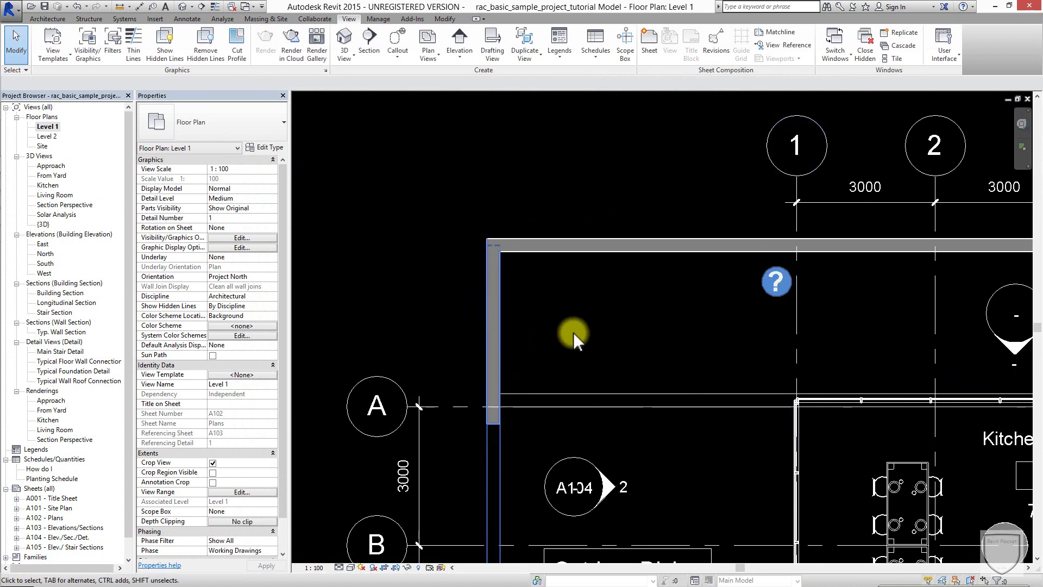
{"action": "scroll", "coordinate": [572, 331], "scroll_direction": "down", "scroll_amount": 6}
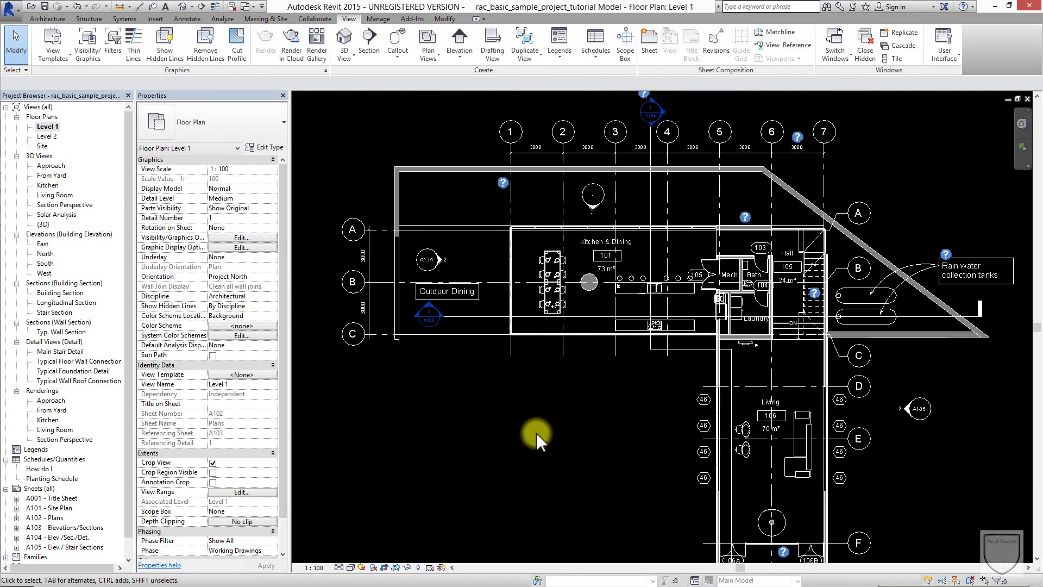
{"action": "scroll", "coordinate": [536, 432], "scroll_direction": "down", "scroll_amount": 2}
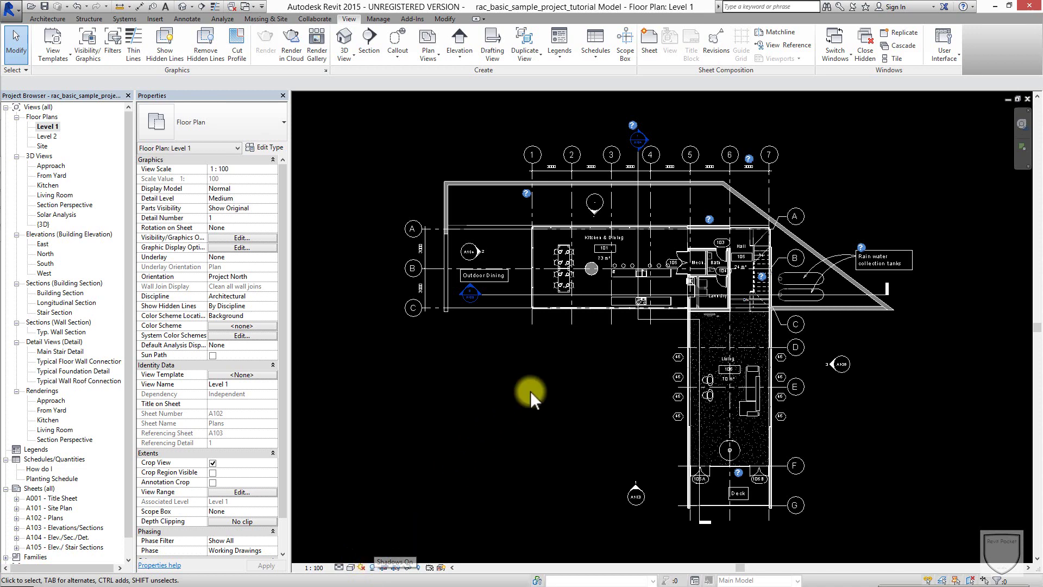
{"action": "scroll", "coordinate": [628, 370], "scroll_direction": "up", "scroll_amount": 2}
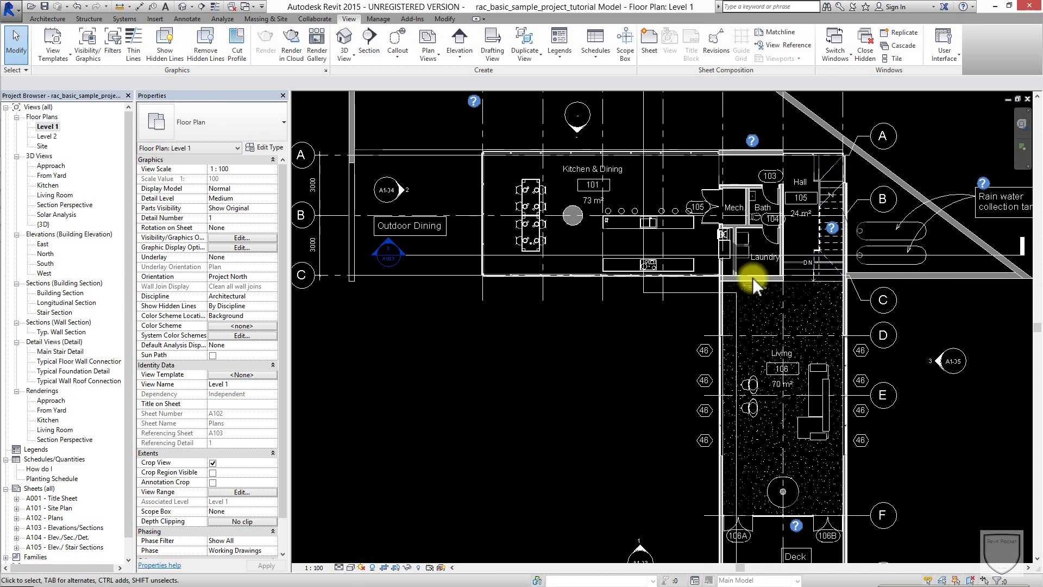
{"action": "scroll", "coordinate": [676, 348], "scroll_direction": "down", "scroll_amount": 2}
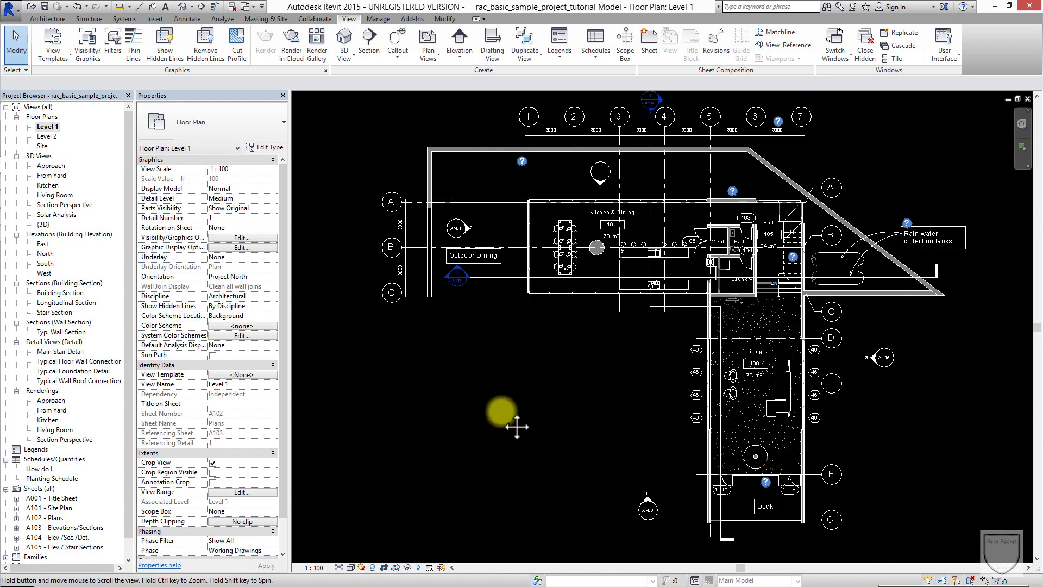
{"action": "middle_click_drag", "start_coordinate": [502, 411], "coordinate": [562, 419]}
{"action": "scroll", "coordinate": [507, 418], "scroll_direction": "down", "scroll_amount": 1}
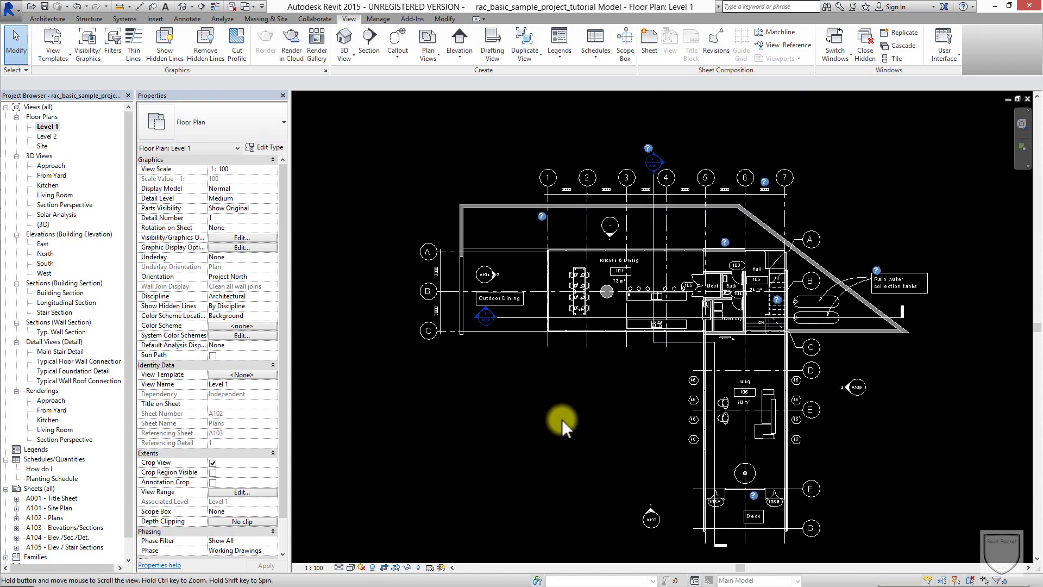
{"action": "left_click", "coordinate": [372, 568]}
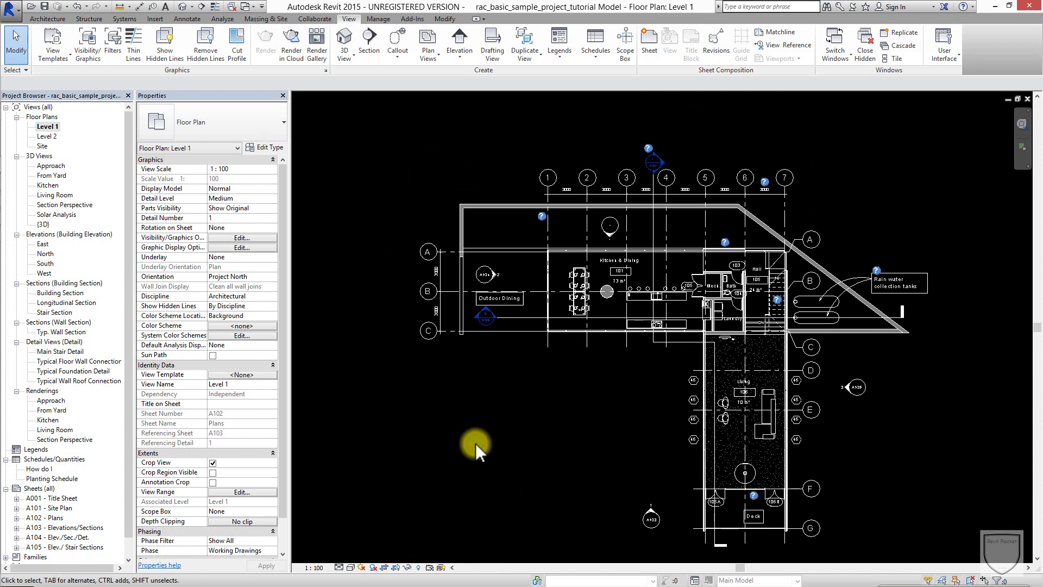
{"action": "middle_click_drag", "start_coordinate": [476, 444], "coordinate": [510, 405]}
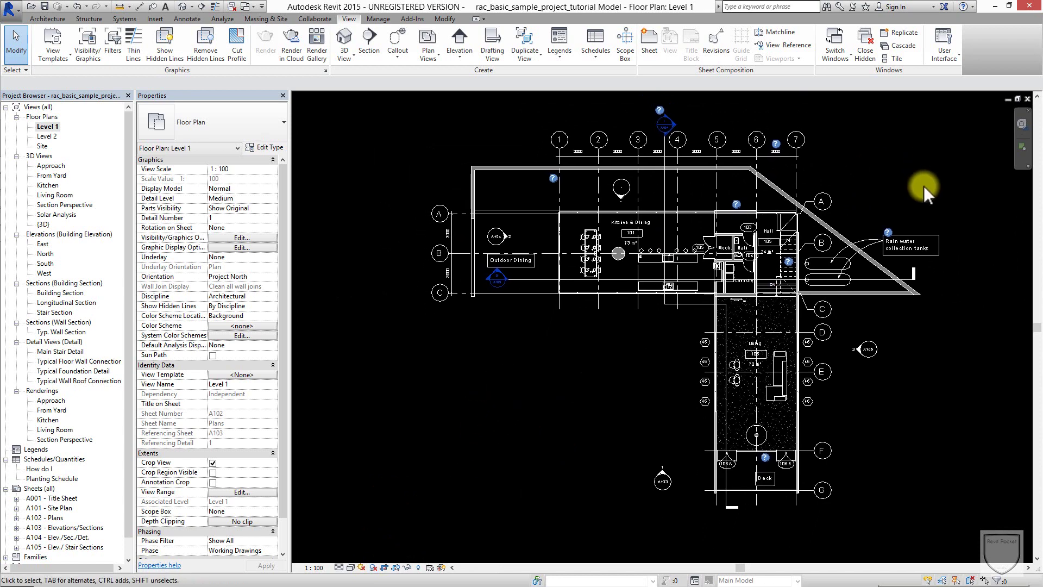
{"action": "left_click", "coordinate": [524, 417]}
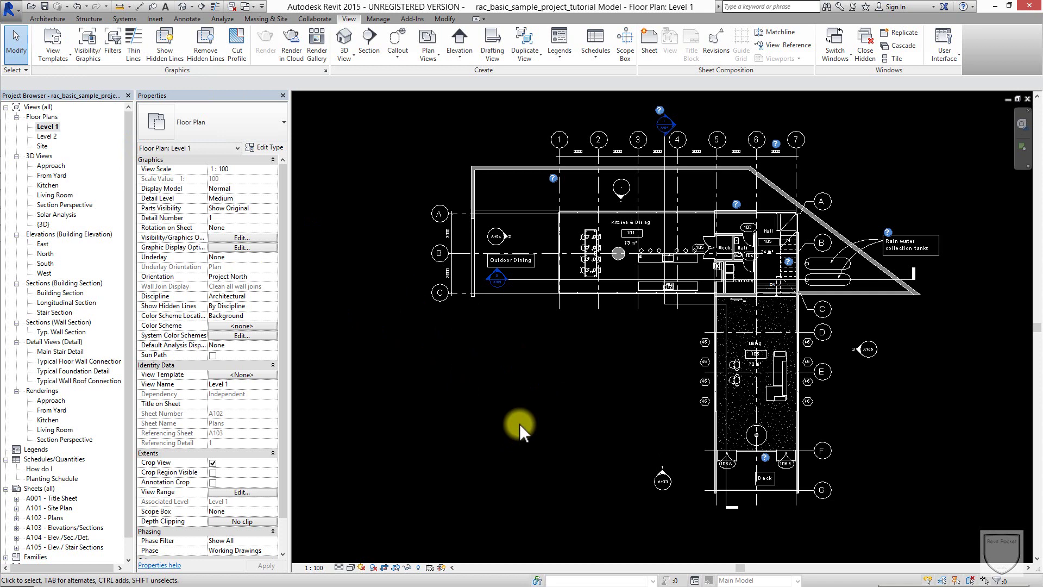
Create a view template named Architectural Poche Plan from the current Level 1 view, keeping all its properties included
{"action": "left_click", "coordinate": [53, 52]}
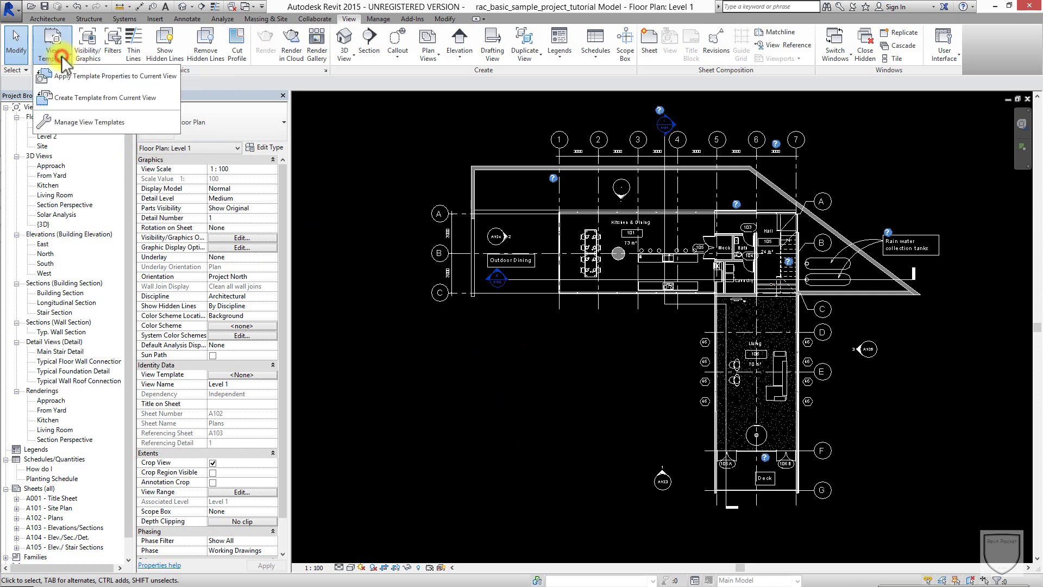
{"action": "left_click", "coordinate": [95, 98]}
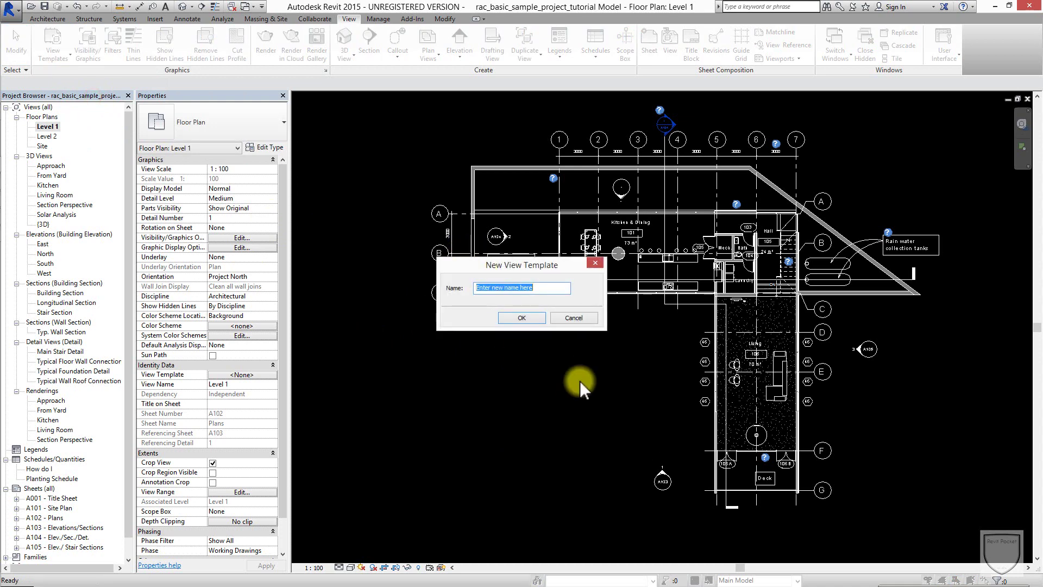
{"action": "type", "text": "Architectural  Poche Plan"}
{"action": "left_click", "coordinate": [505, 318]}
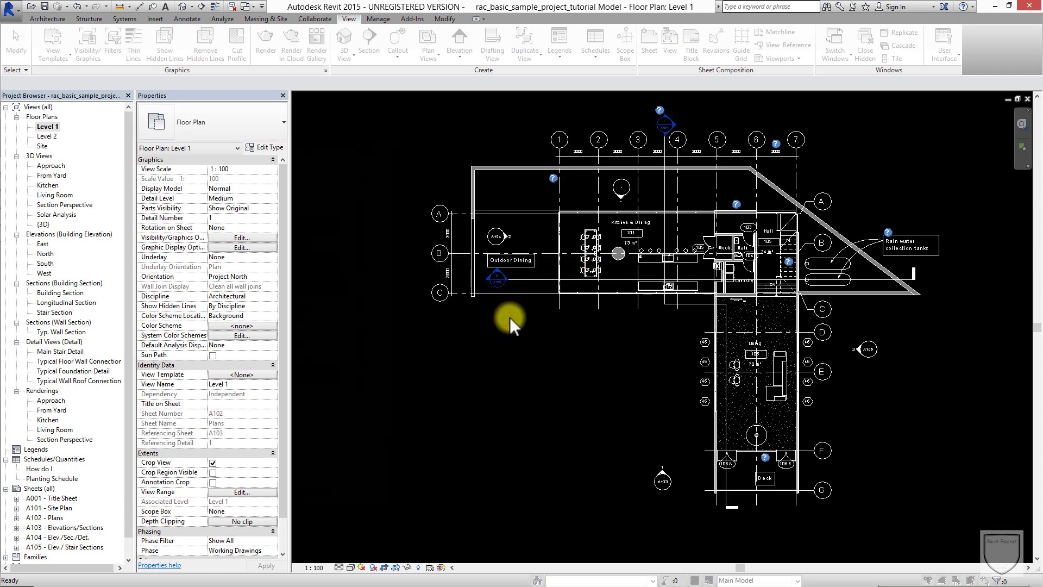
{"action": "left_click_drag", "start_coordinate": [333, 109], "coordinate": [627, 113]}
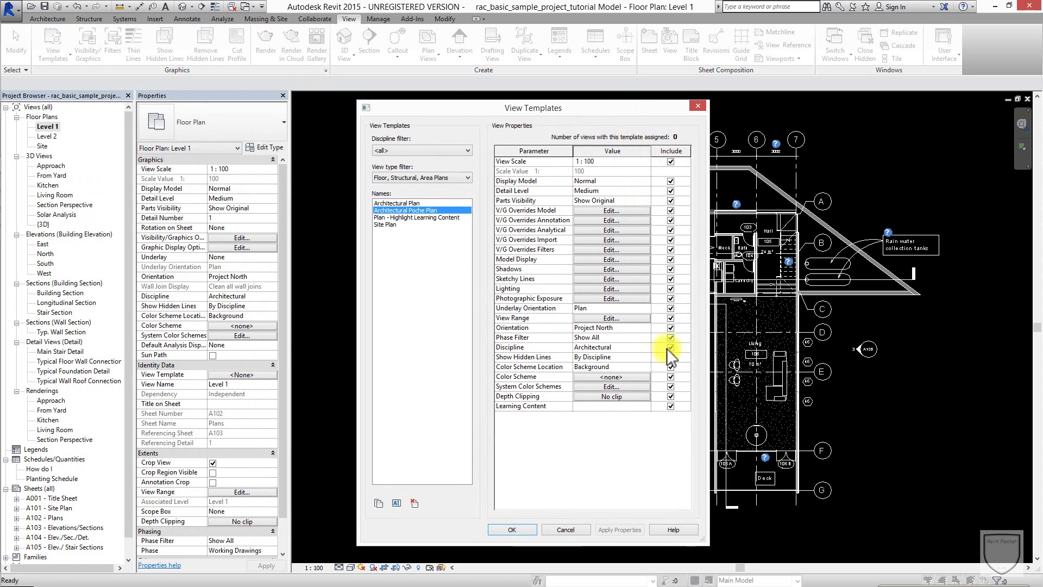
{"action": "left_click", "coordinate": [512, 529]}
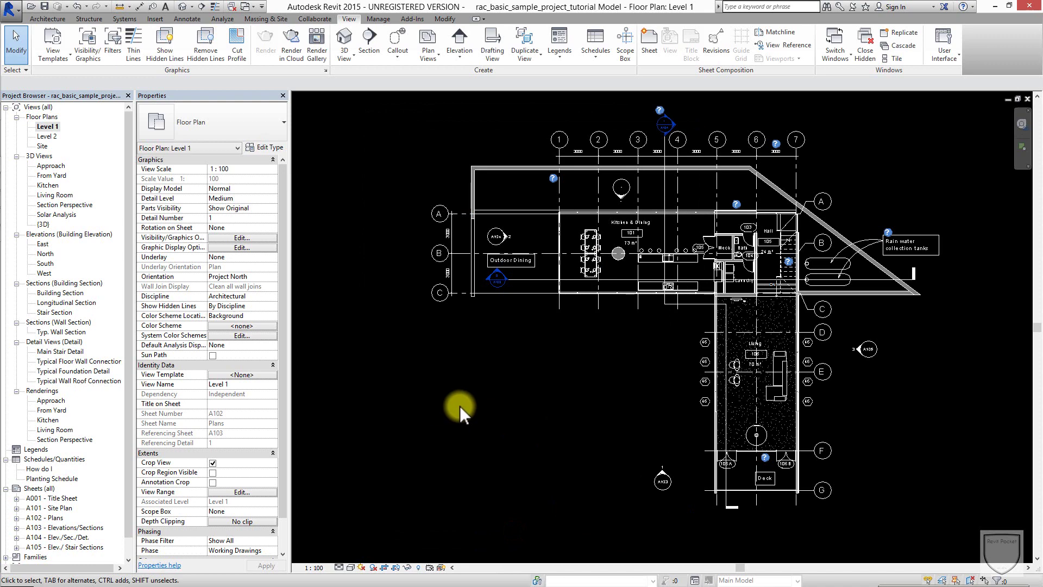
Assign the Architectural Plan view template to the Level 1 floor plan
{"action": "left_click", "coordinate": [245, 372]}
{"action": "left_click", "coordinate": [394, 210]}
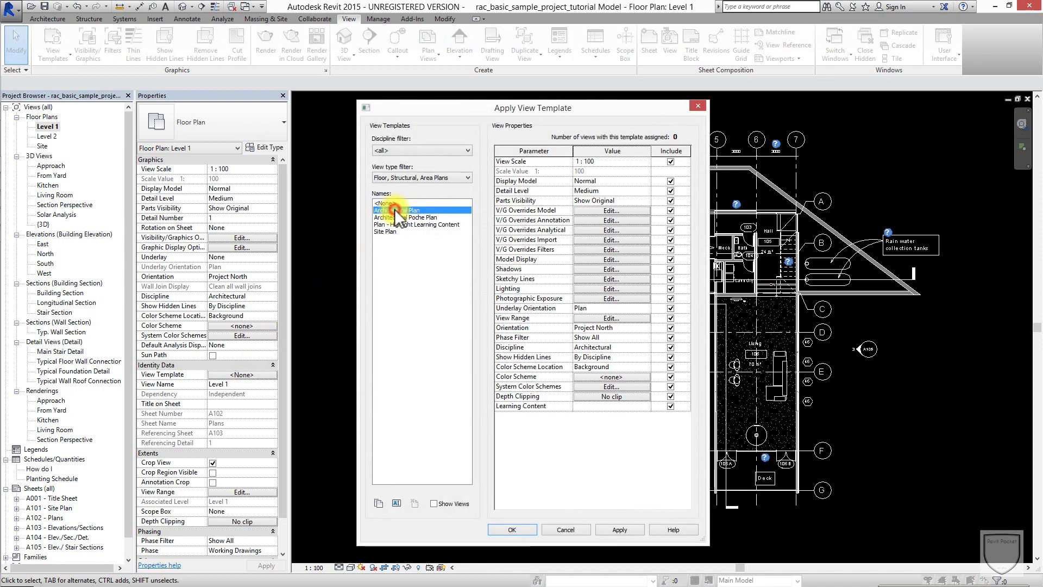
{"action": "left_click", "coordinate": [527, 527]}
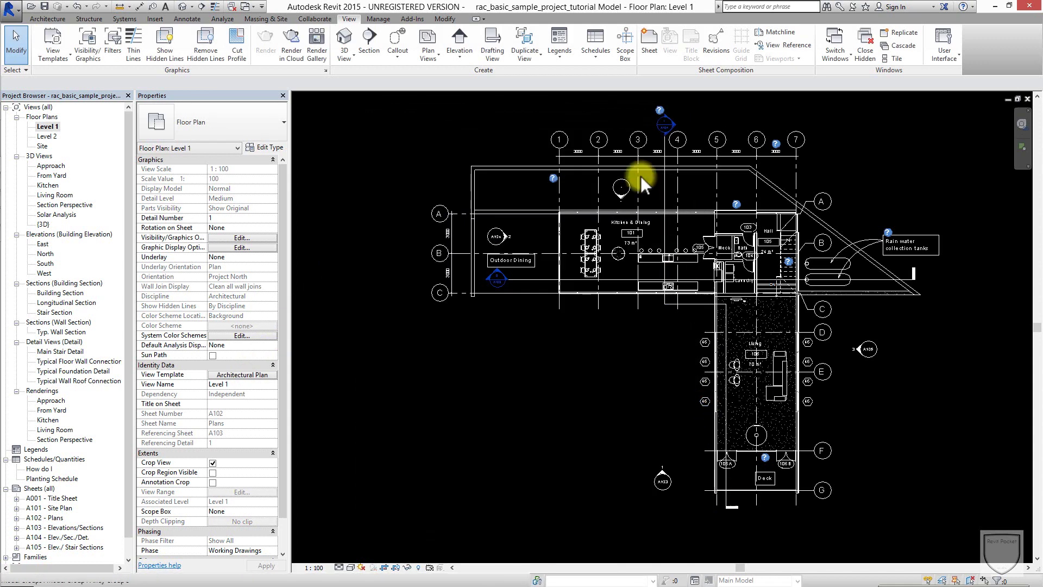
Assign the Architectural Poche Plan view template to the Level 1 floor plan
{"action": "left_click", "coordinate": [242, 375]}
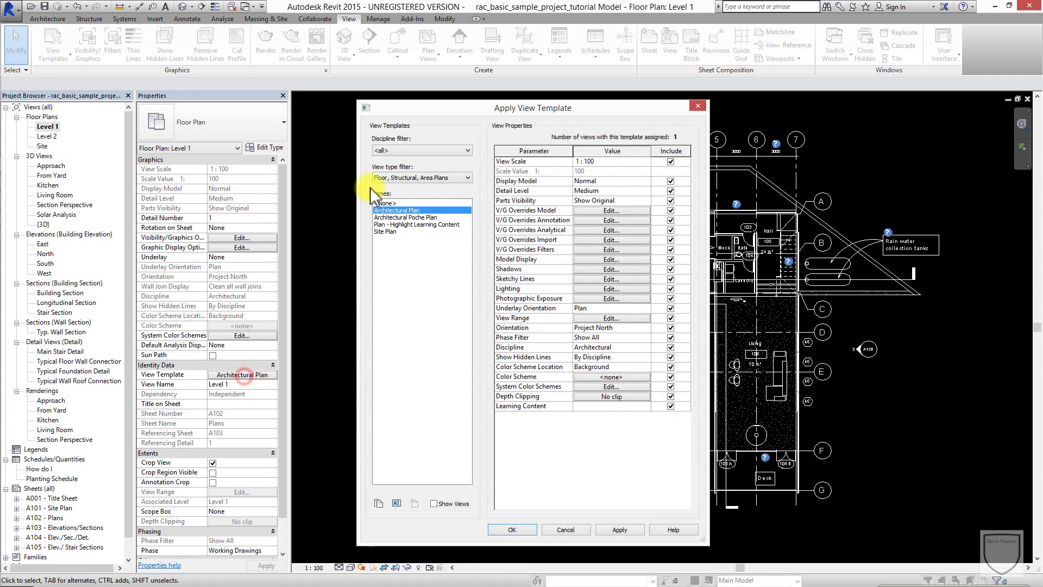
{"action": "left_click", "coordinate": [412, 218]}
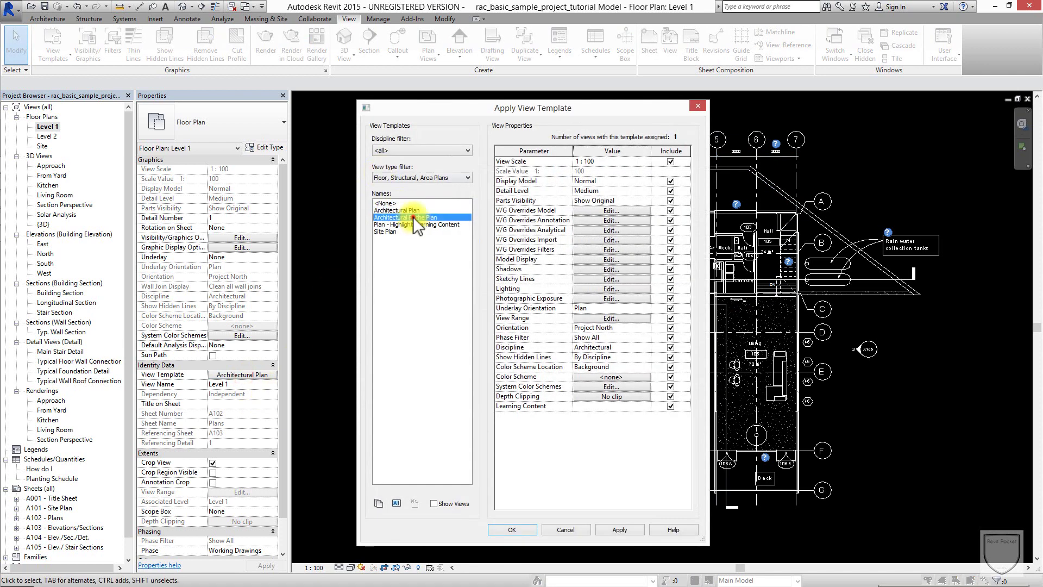
{"action": "left_click", "coordinate": [621, 527]}
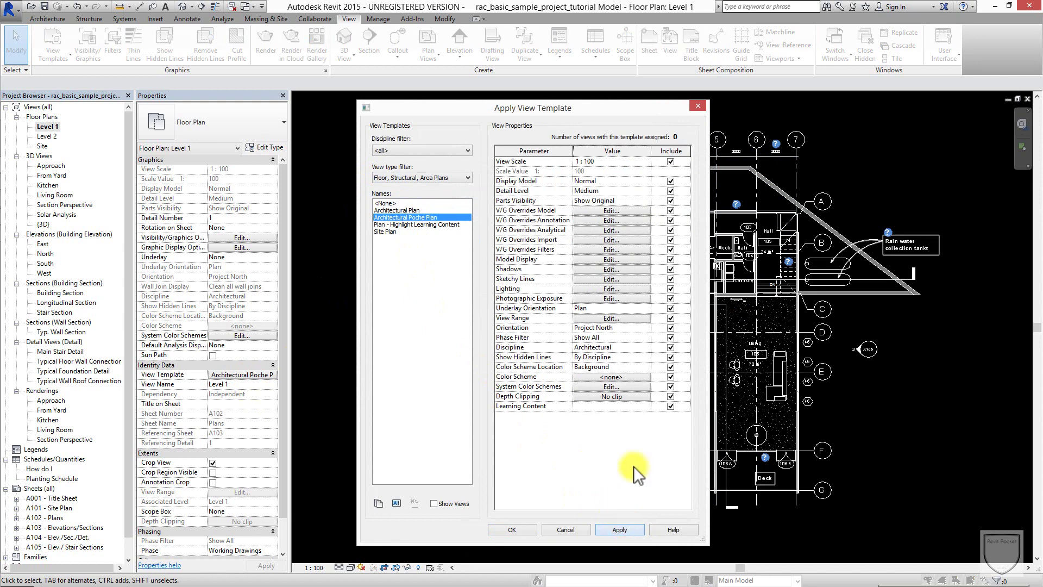
{"action": "left_click", "coordinate": [521, 527]}
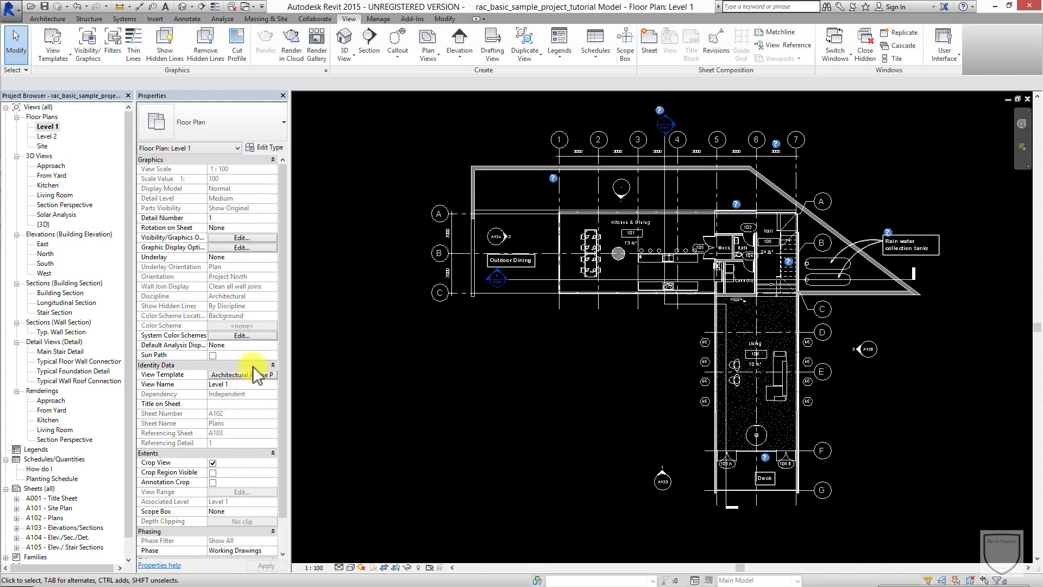
Open the Level 2 floor plan and delete its Room Legend color fill legend
{"action": "left_click", "coordinate": [46, 136]}
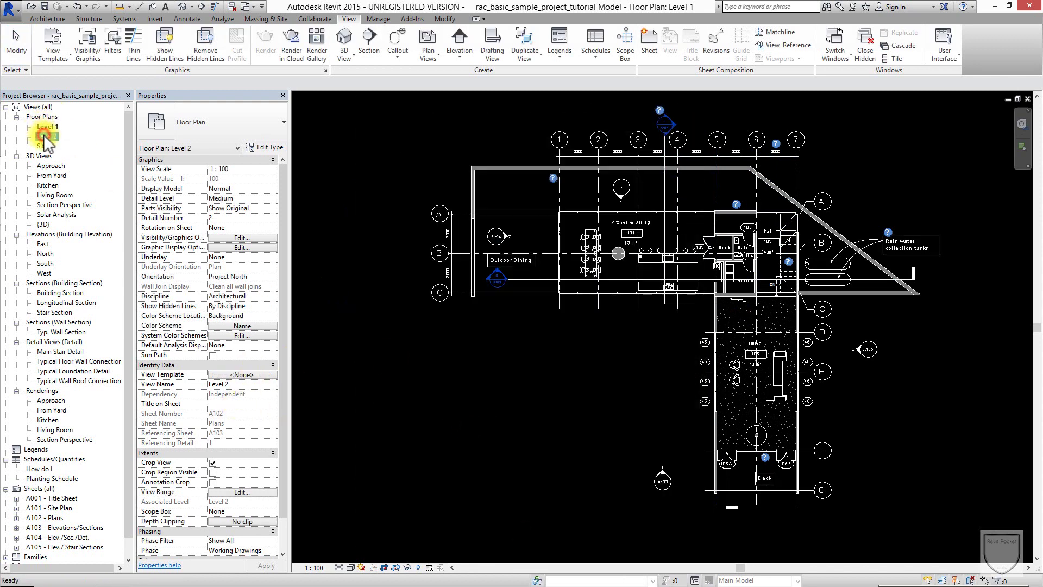
{"action": "double_click", "coordinate": [44, 136]}
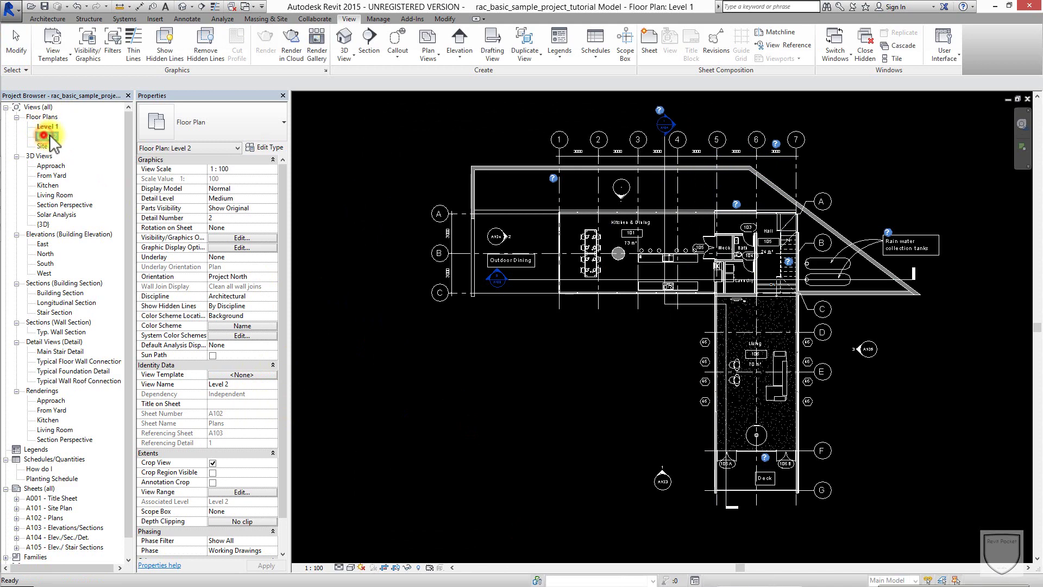
{"action": "scroll", "coordinate": [901, 305], "scroll_direction": "up", "scroll_amount": 1}
{"action": "middle_click_drag", "start_coordinate": [865, 298], "coordinate": [873, 324]}
{"action": "scroll", "coordinate": [597, 432], "scroll_direction": "down", "scroll_amount": 2}
{"action": "scroll", "coordinate": [591, 410], "scroll_direction": "up", "scroll_amount": 1}
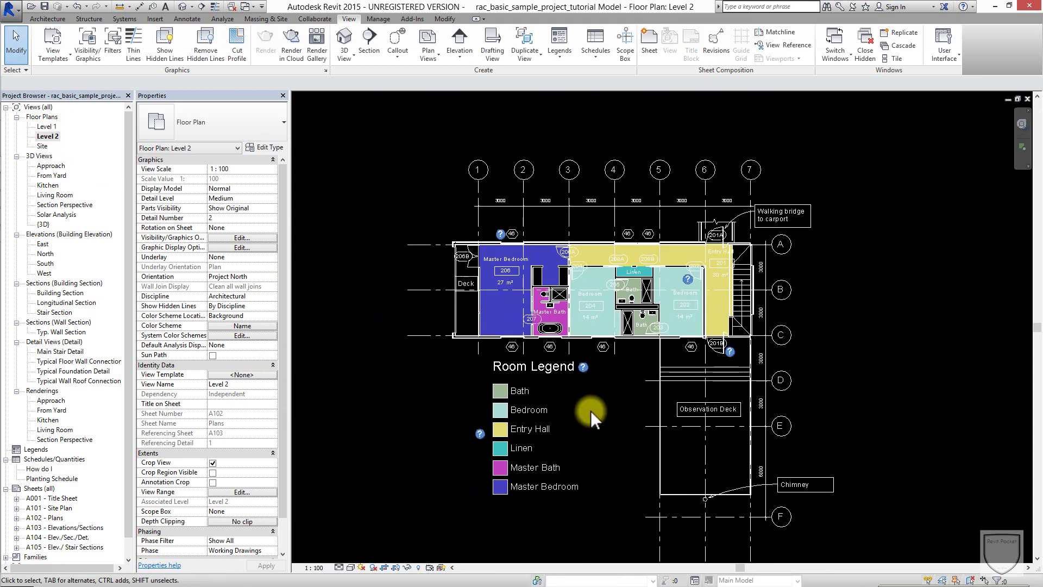
{"action": "middle_click_drag", "start_coordinate": [591, 410], "coordinate": [590, 402]}
{"action": "left_click", "coordinate": [493, 383]}
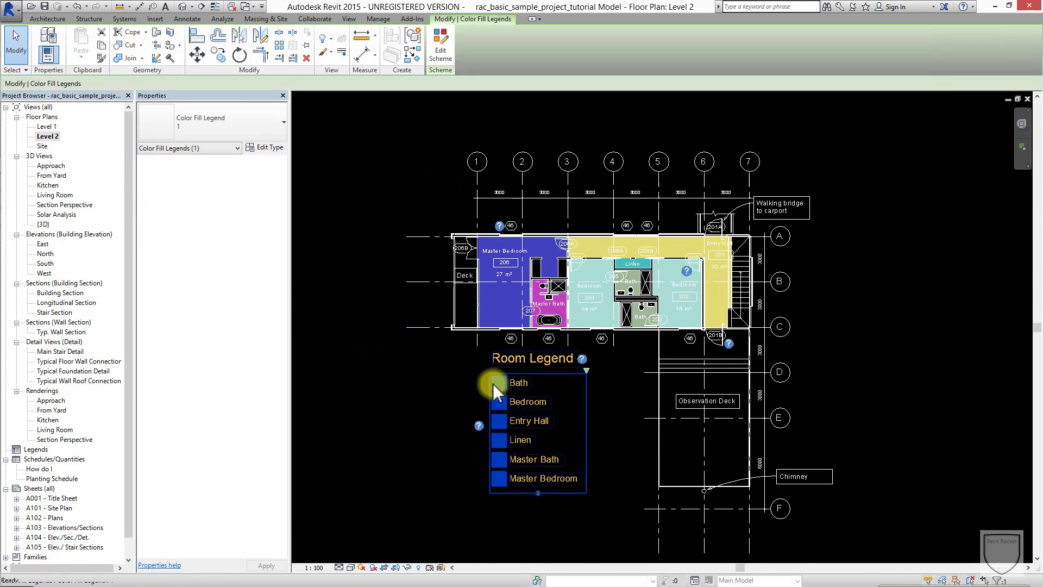
{"action": "key", "text": "Delete"}
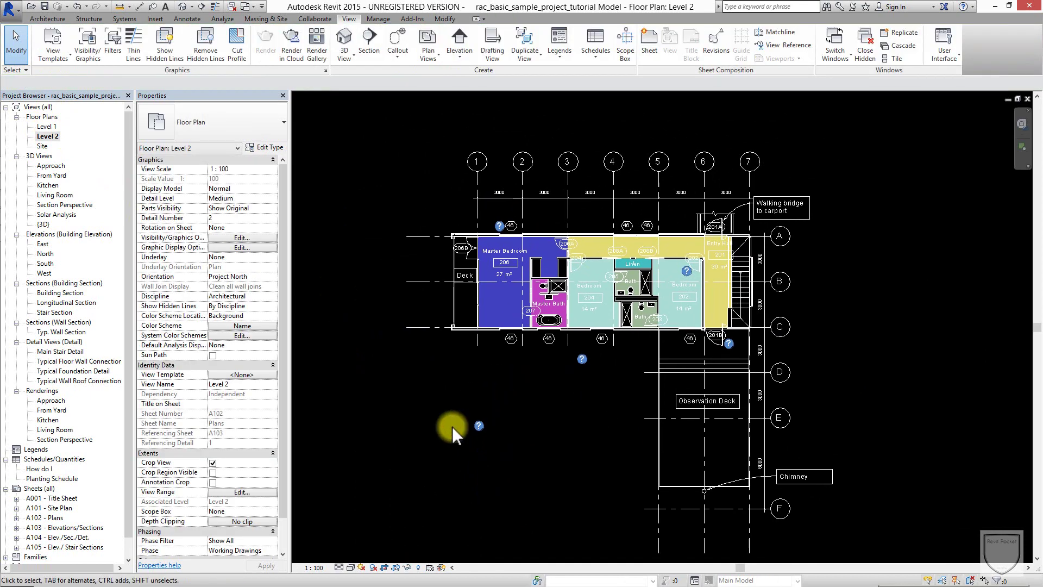
Assign the Architectural Poche Plan view template to the Level 2 floor plan
{"action": "left_click", "coordinate": [241, 374]}
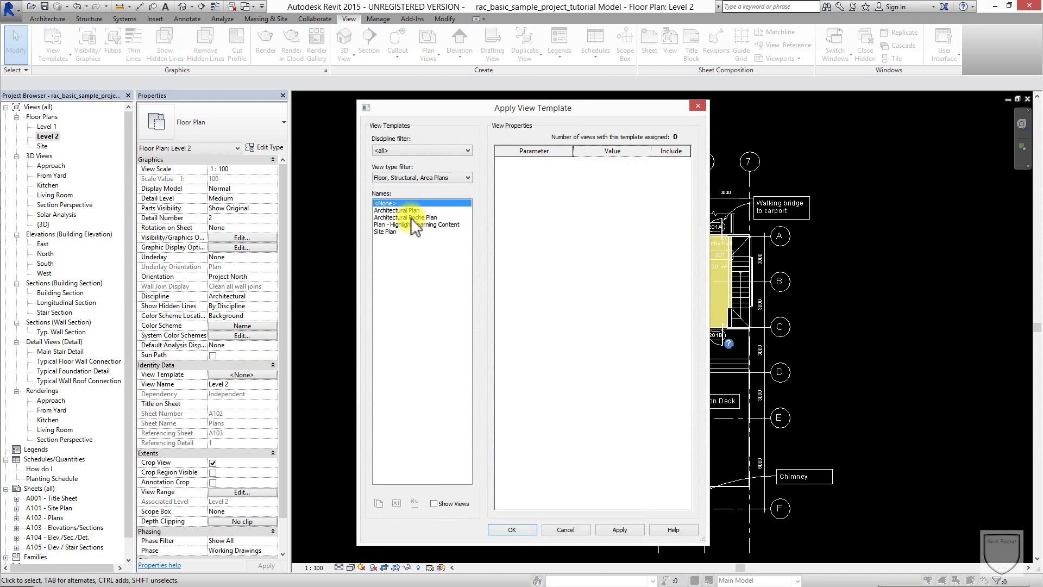
{"action": "left_click", "coordinate": [411, 217]}
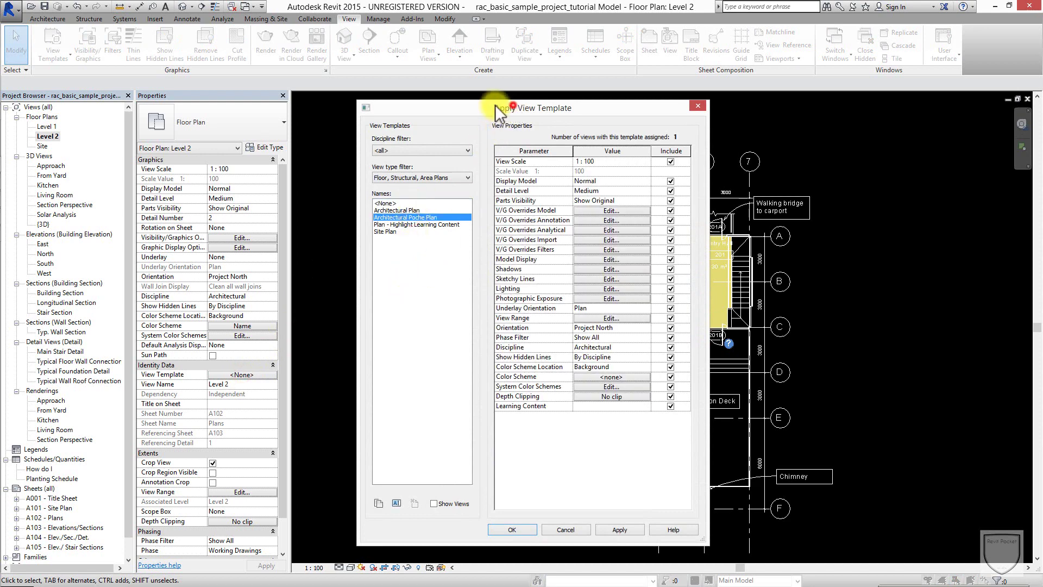
{"action": "left_click_drag", "start_coordinate": [494, 104], "coordinate": [277, 104]}
{"action": "left_click", "coordinate": [302, 526]}
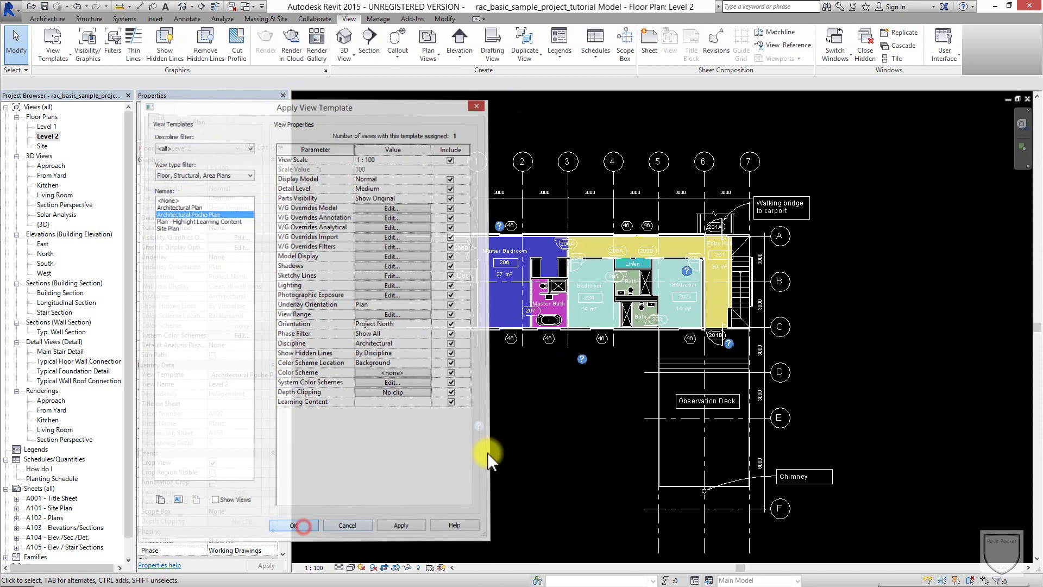
Inspect the cut wall fills and room graphics across the Level 2 floor plan
{"action": "scroll", "coordinate": [495, 214], "scroll_direction": "up", "scroll_amount": 3}
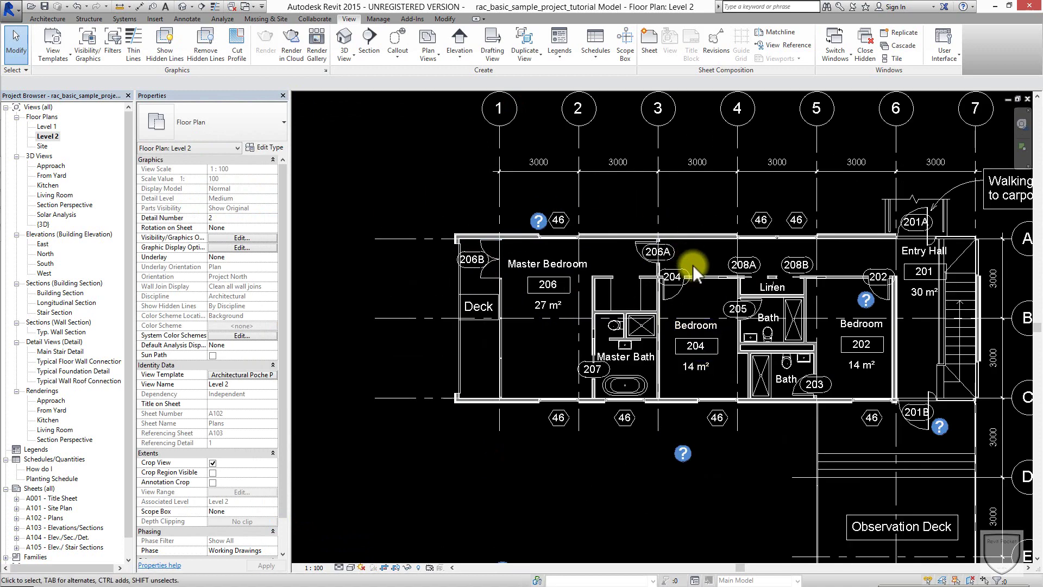
{"action": "scroll", "coordinate": [771, 366], "scroll_direction": "up", "scroll_amount": 2}
{"action": "scroll", "coordinate": [726, 420], "scroll_direction": "down", "scroll_amount": 3}
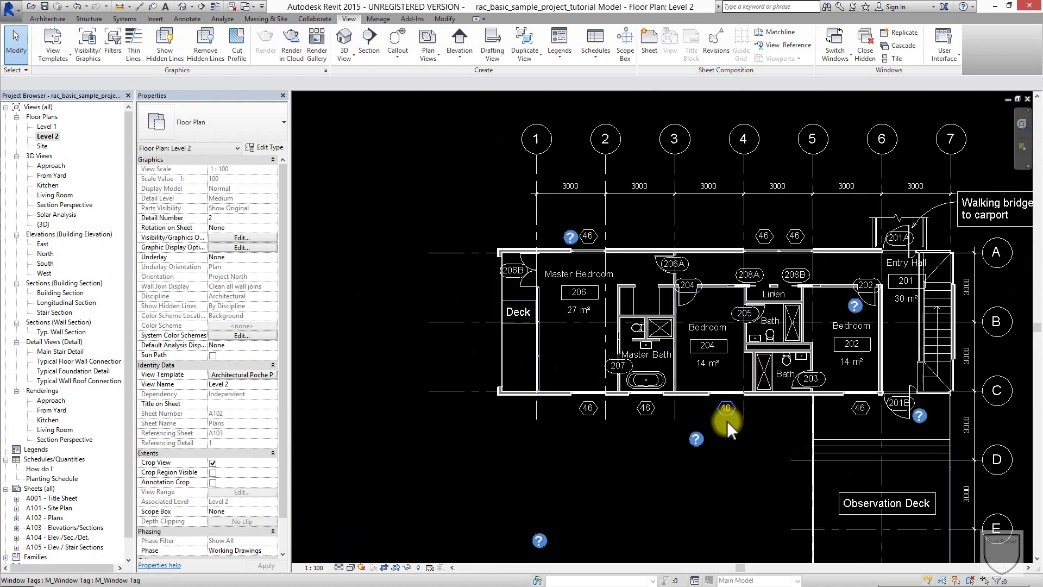
{"action": "scroll", "coordinate": [727, 420], "scroll_direction": "down", "scroll_amount": 1}
{"action": "middle_click_drag", "start_coordinate": [726, 421], "coordinate": [634, 370]}
{"action": "scroll", "coordinate": [694, 321], "scroll_direction": "down", "scroll_amount": 2}
{"action": "scroll", "coordinate": [624, 380], "scroll_direction": "up", "scroll_amount": 2}
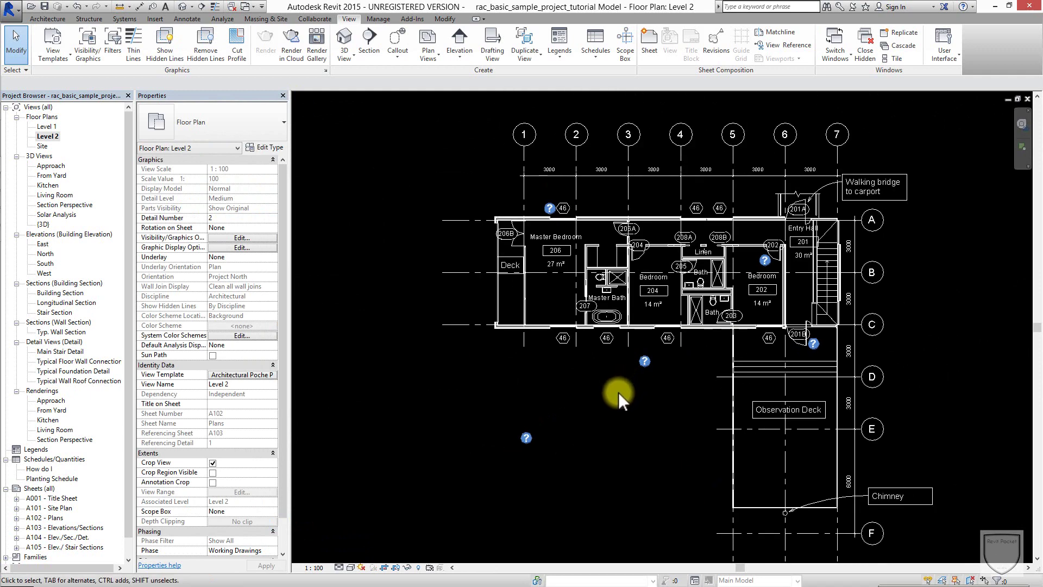
{"action": "middle_click_drag", "start_coordinate": [626, 419], "coordinate": [622, 393]}
{"action": "scroll", "coordinate": [600, 375], "scroll_direction": "down", "scroll_amount": 1}
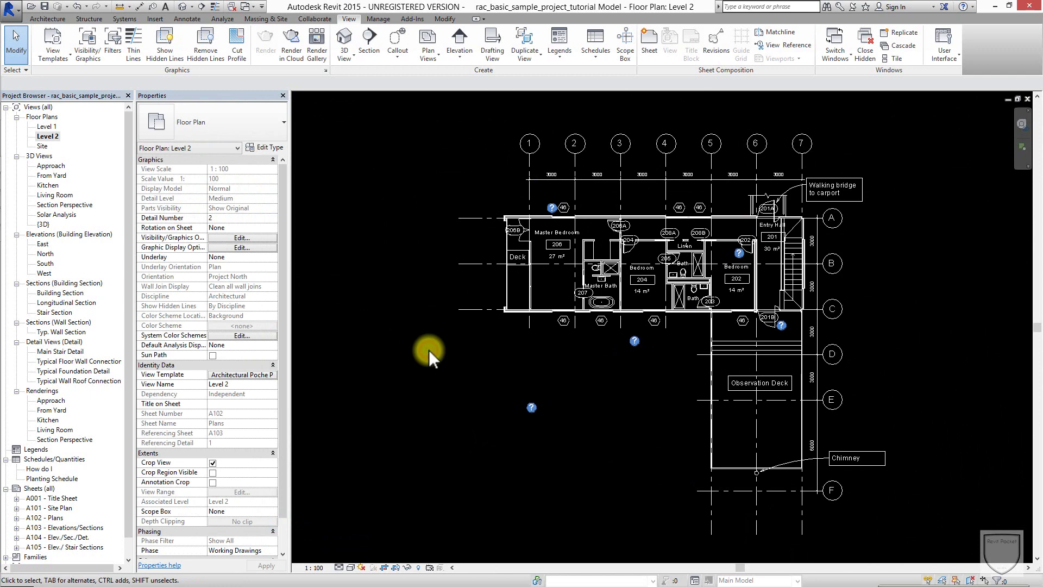
Close the A001 title sheet view and tile the Level 2 and Level 1 floor plans side by side, fitting each plan in its window
{"action": "key", "text": "w"}
{"action": "key", "text": "t"}
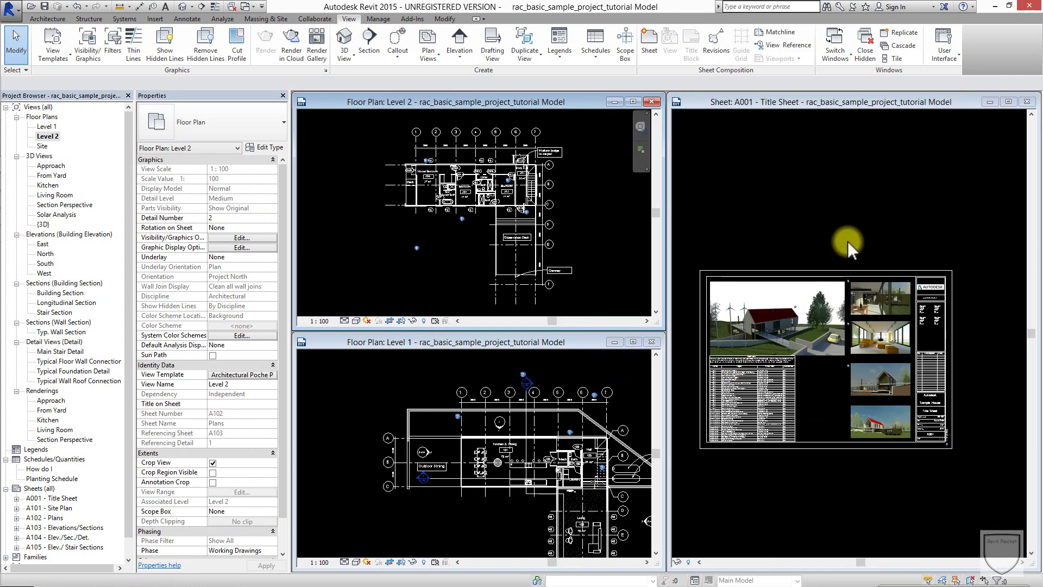
{"action": "left_click", "coordinate": [847, 231]}
{"action": "left_click", "coordinate": [1026, 101]}
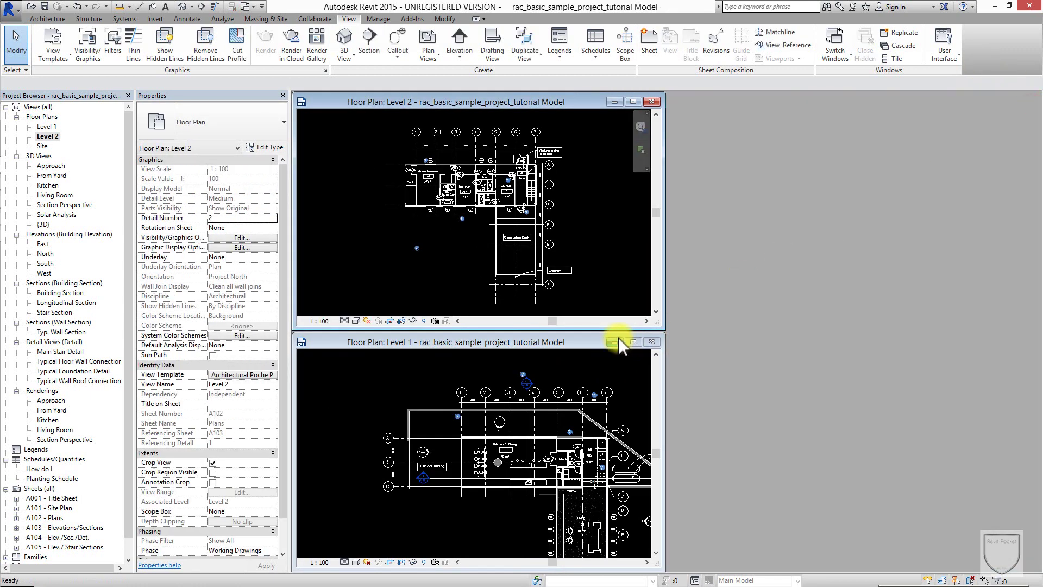
{"action": "key", "text": "w"}
{"action": "key", "text": "t"}
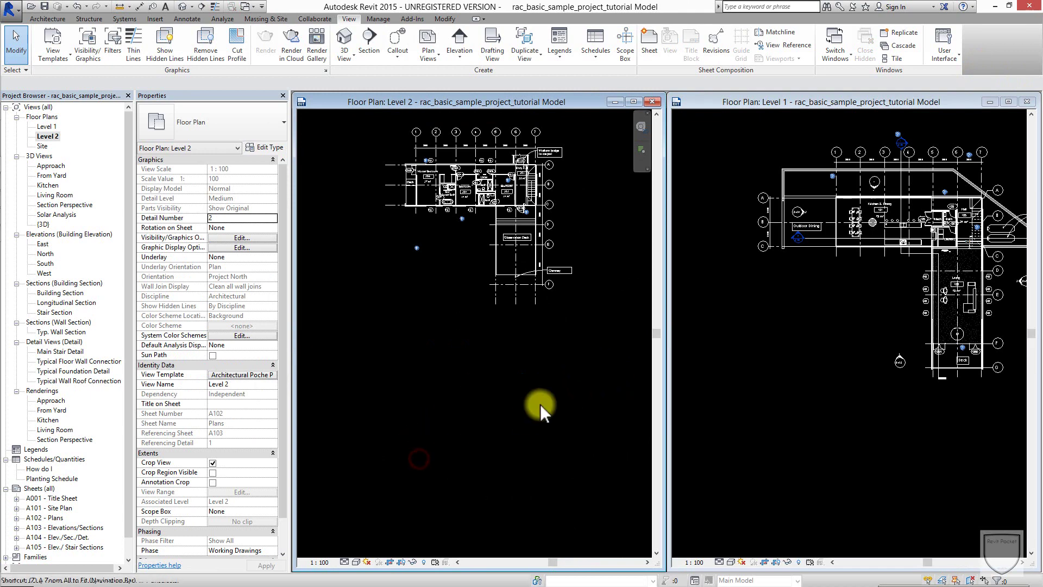
{"action": "key", "text": "z"}
{"action": "key", "text": "a"}
{"action": "left_click", "coordinate": [781, 442]}
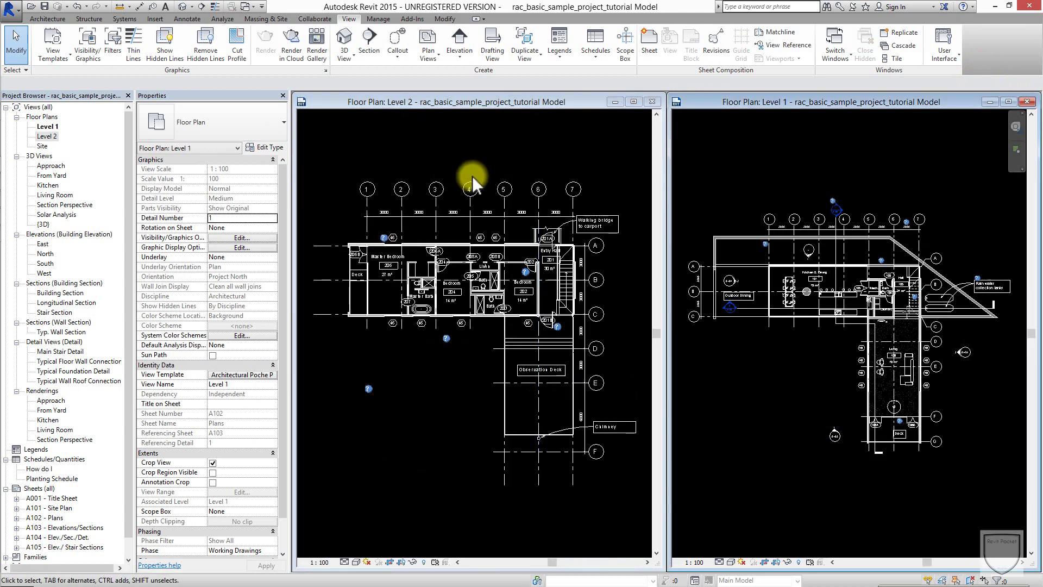
{"action": "left_click", "coordinate": [484, 139]}
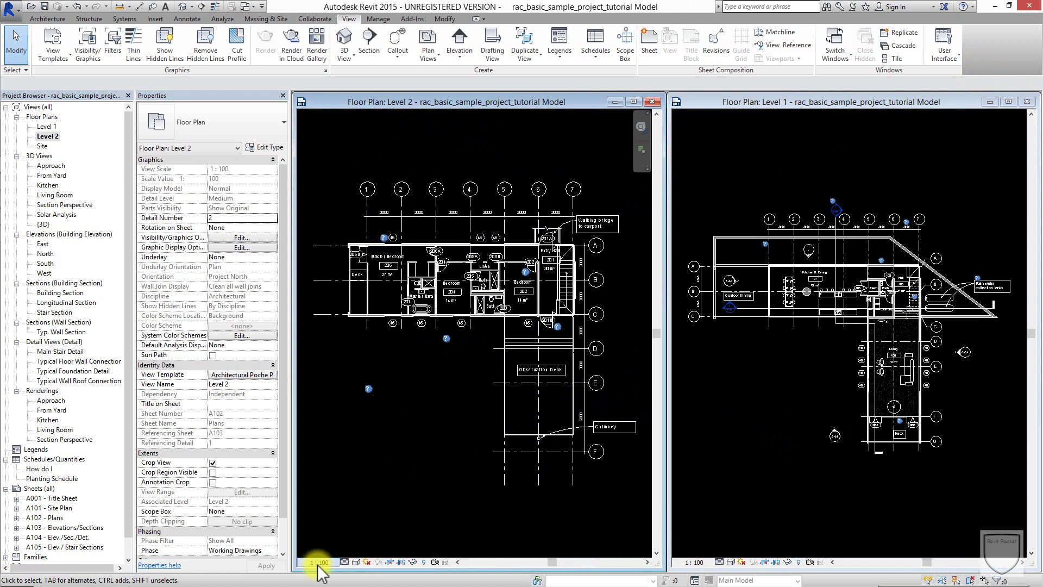
Set the view scale of the Architectural Poche Plan view template to 1 : 50
{"action": "left_click", "coordinate": [58, 67]}
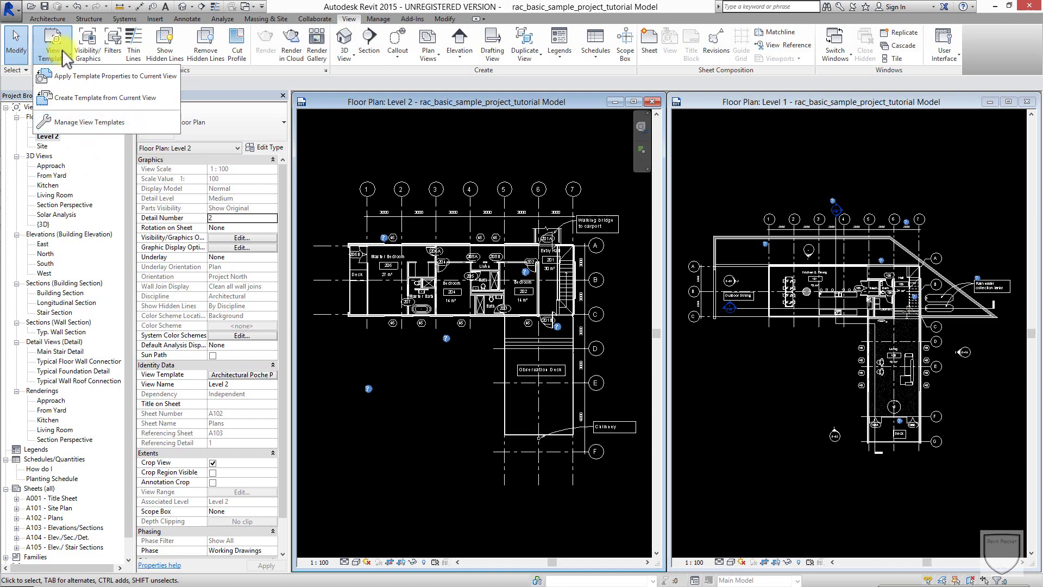
{"action": "left_click", "coordinate": [70, 120]}
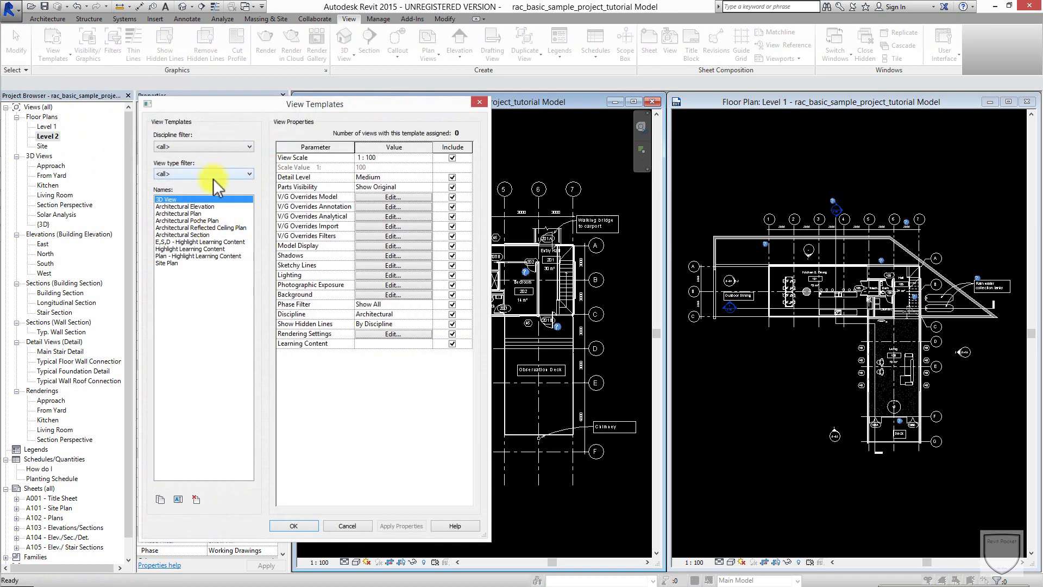
{"action": "left_click", "coordinate": [197, 220]}
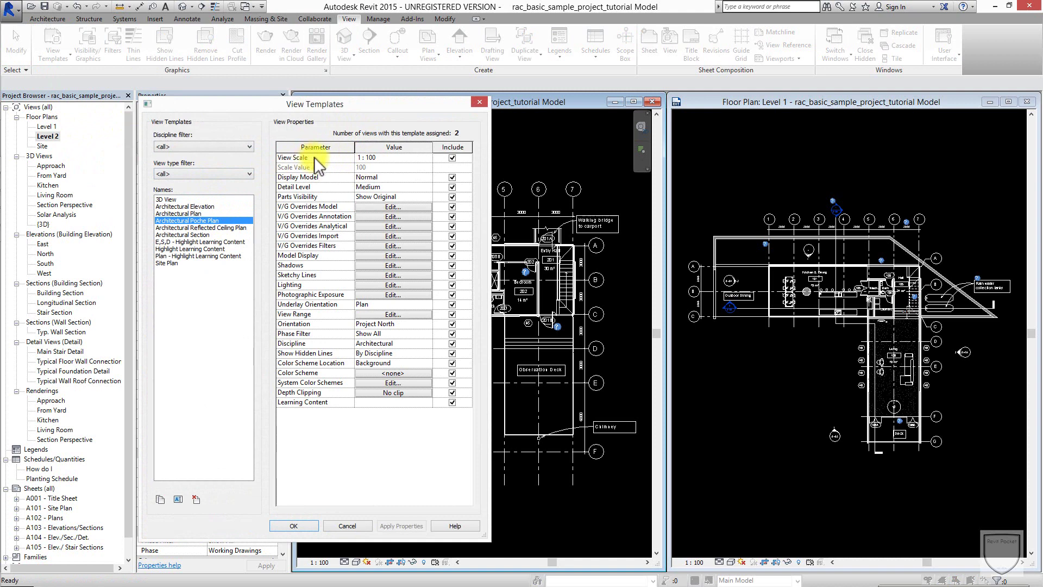
{"action": "left_click", "coordinate": [428, 156]}
{"action": "left_click", "coordinate": [428, 157]}
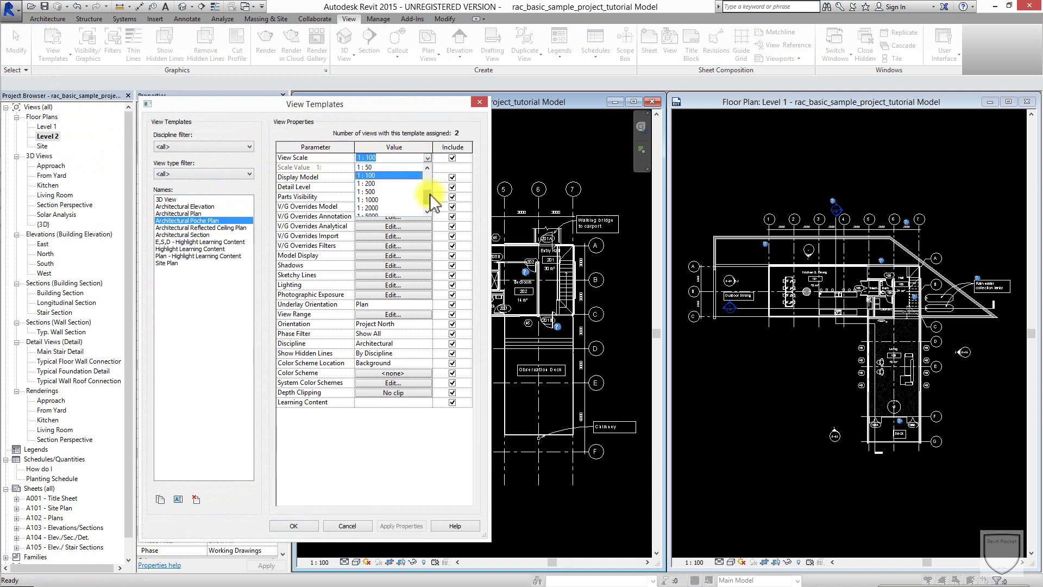
{"action": "left_click", "coordinate": [377, 167]}
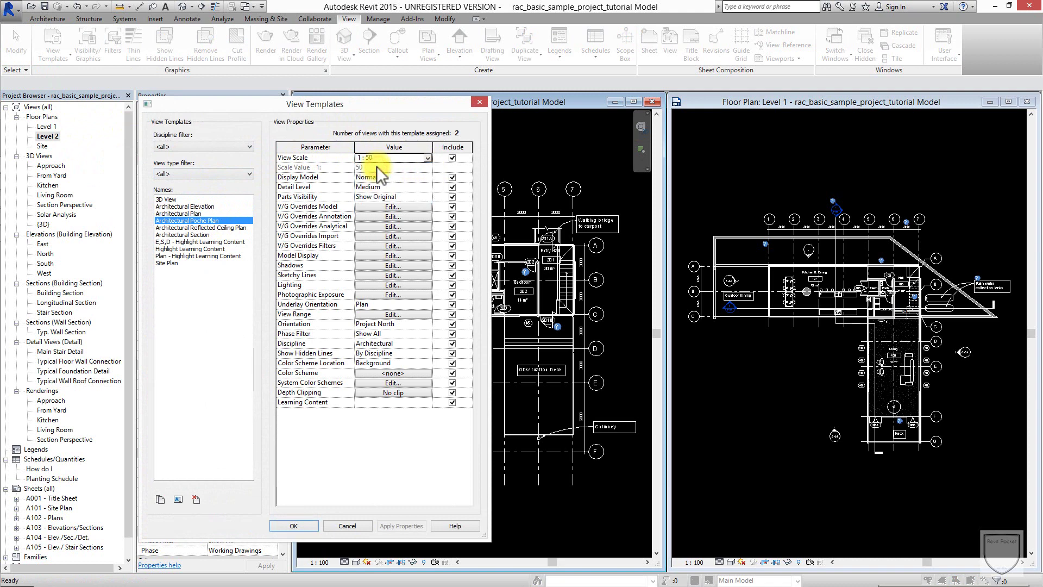
{"action": "left_click", "coordinate": [301, 522]}
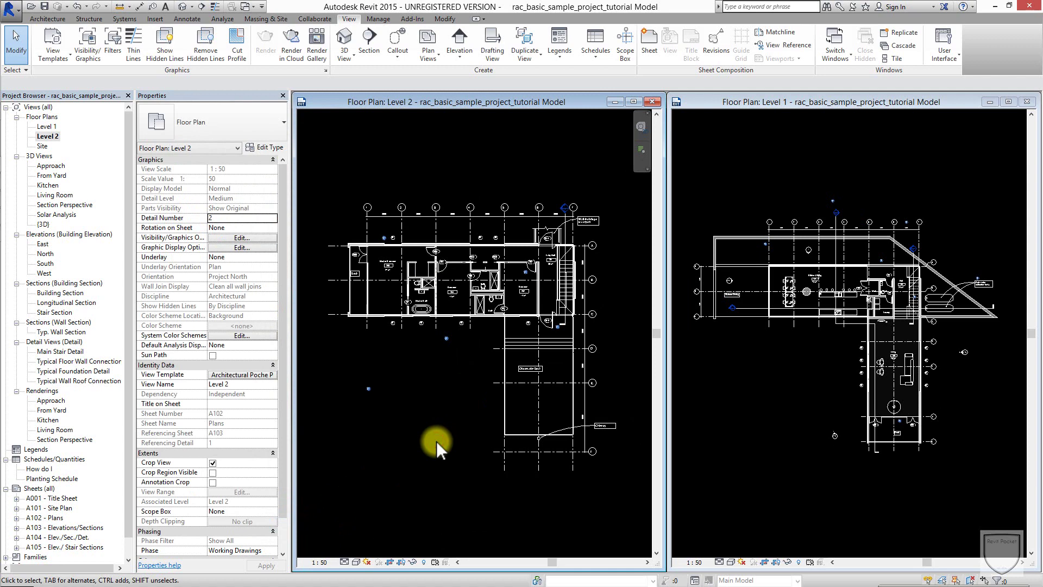
Examine the size of the grid bubbles, dimensions and tags in the Level 2 and Level 1 floor plans at the 1 : 50 scale
{"action": "scroll", "coordinate": [436, 441], "scroll_direction": "up", "scroll_amount": 2}
{"action": "scroll", "coordinate": [507, 265], "scroll_direction": "up", "scroll_amount": 2}
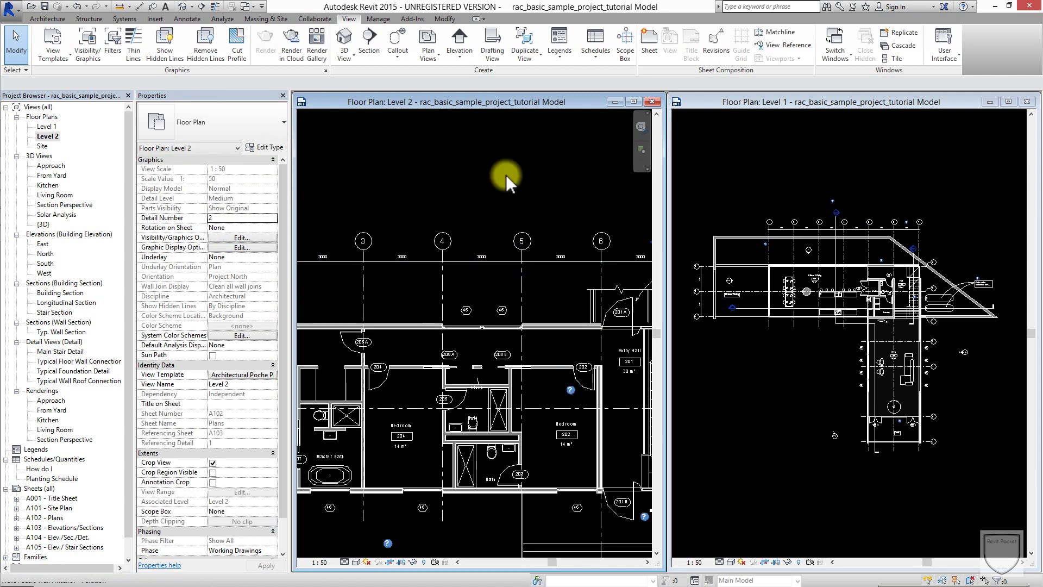
{"action": "scroll", "coordinate": [533, 228], "scroll_direction": "up", "scroll_amount": 1}
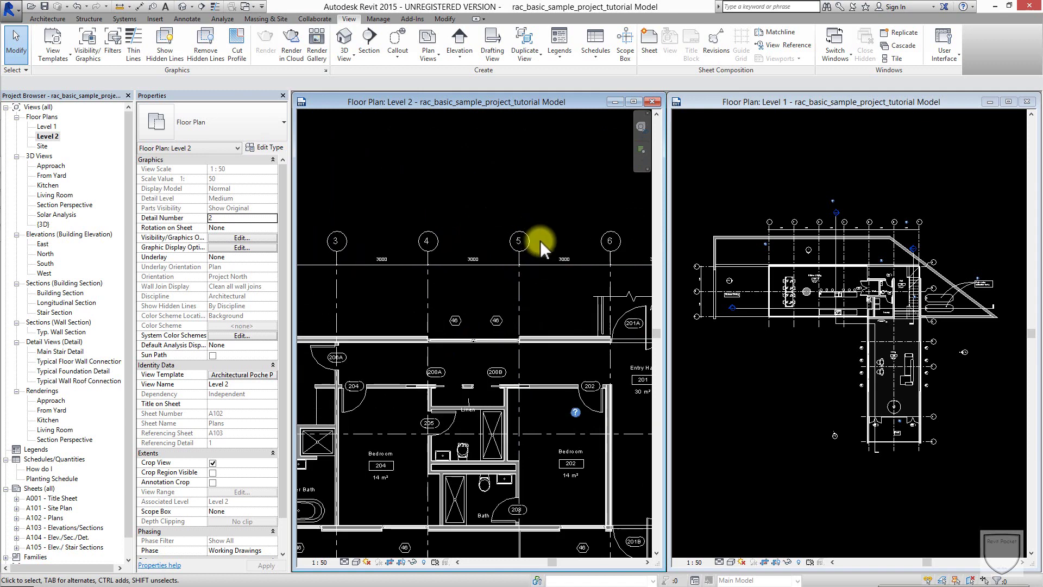
{"action": "middle_click_drag", "start_coordinate": [539, 240], "coordinate": [461, 188]}
{"action": "key", "text": "z"}
{"action": "key", "text": "a"}
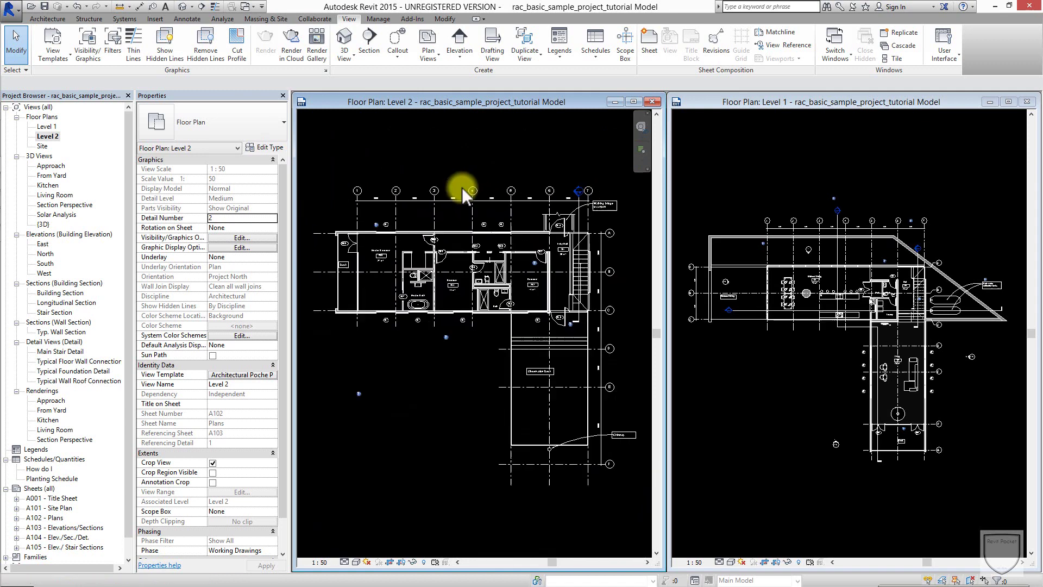
{"action": "left_click", "coordinate": [916, 202]}
{"action": "scroll", "coordinate": [864, 229], "scroll_direction": "up", "scroll_amount": 1}
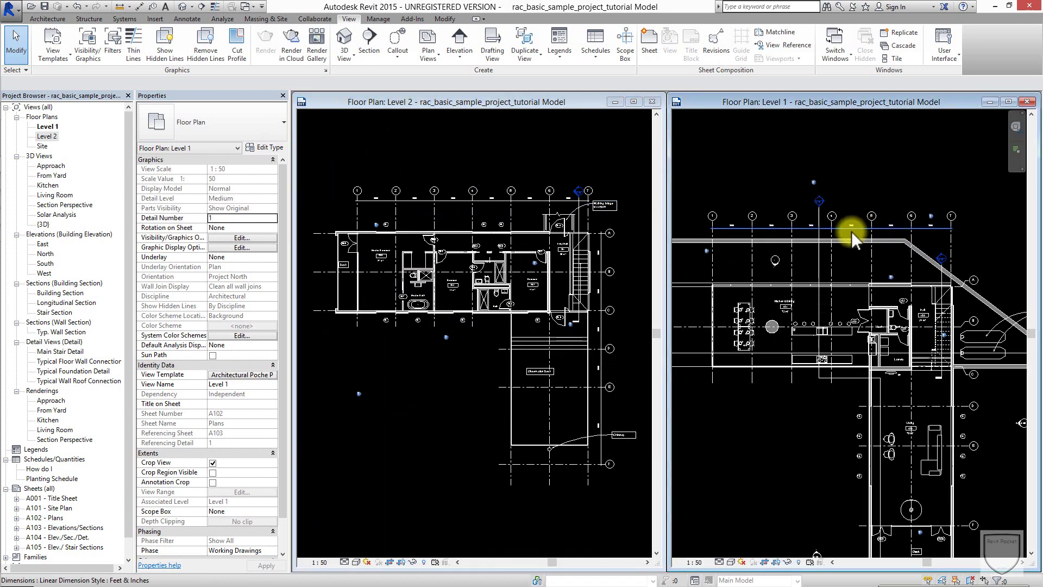
{"action": "scroll", "coordinate": [760, 260], "scroll_direction": "up", "scroll_amount": 1}
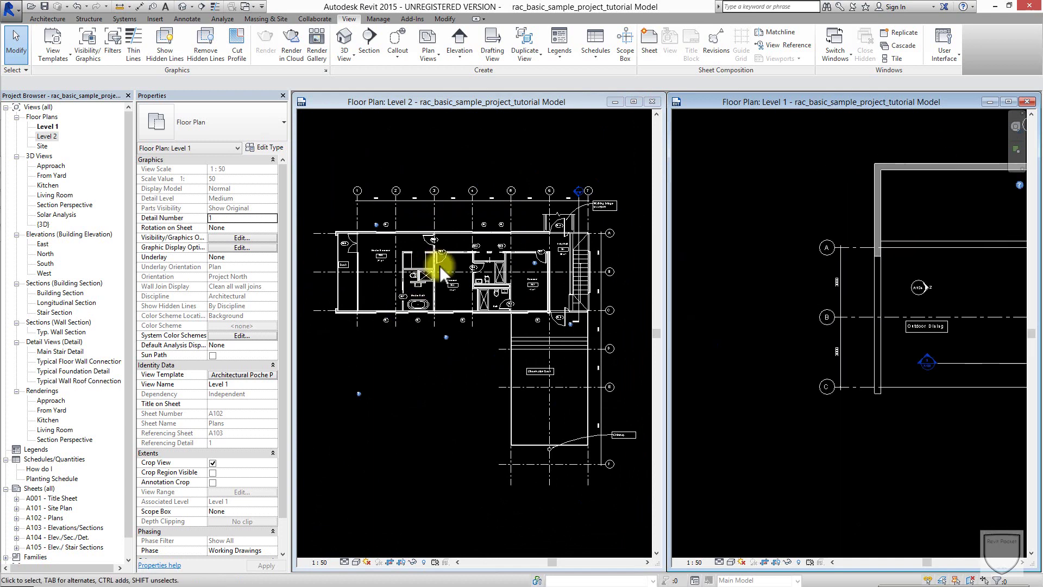
{"action": "scroll", "coordinate": [766, 315], "scroll_direction": "down", "scroll_amount": 2}
{"action": "scroll", "coordinate": [759, 304], "scroll_direction": "up", "scroll_amount": 5}
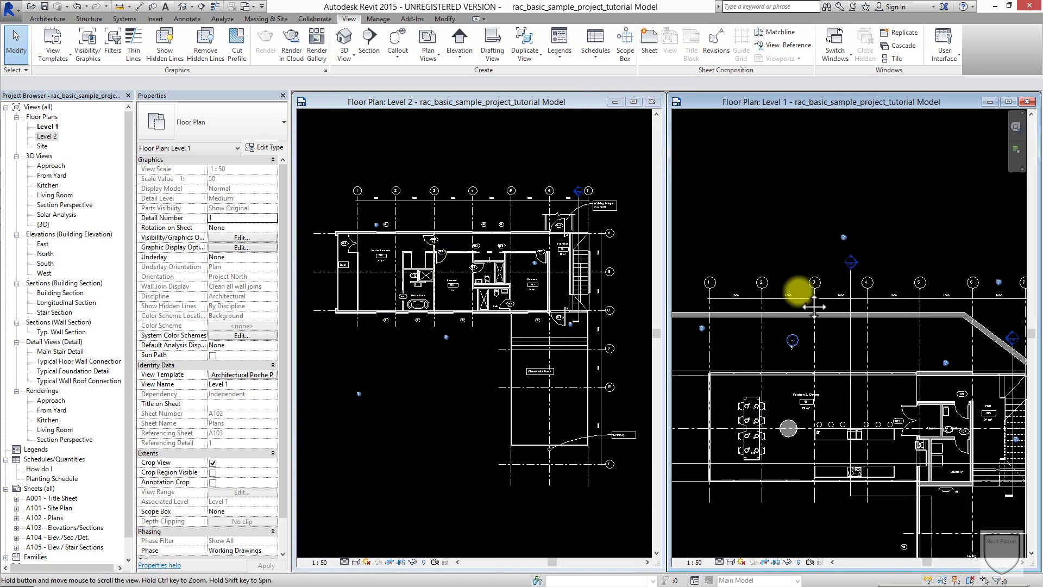
{"action": "scroll", "coordinate": [769, 321], "scroll_direction": "down", "scroll_amount": 2}
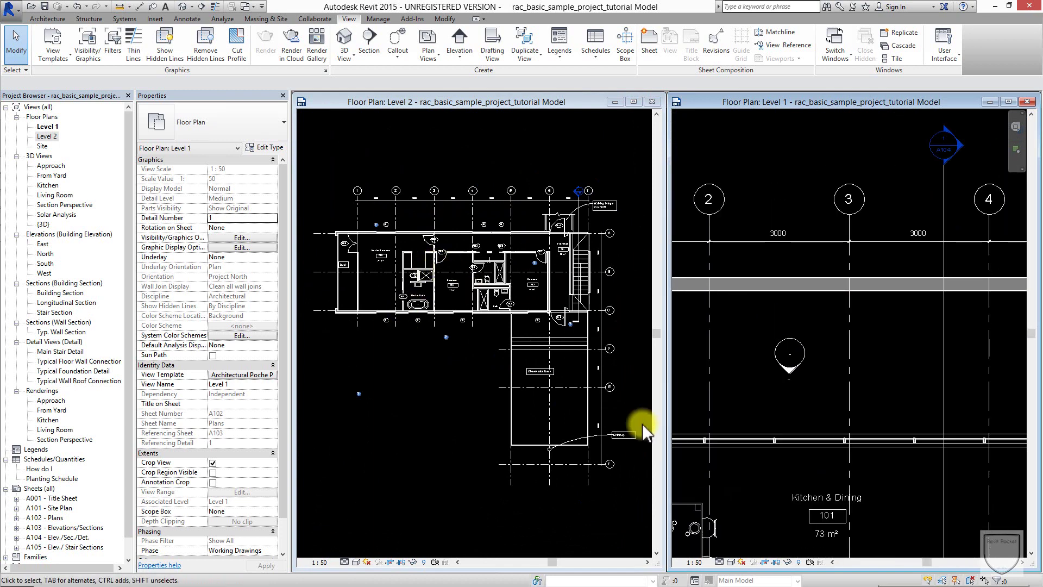
Compare the annotations and section marks near the Level 2 entry hall with those above the Level 1 kitchen, and fit both plans in their windows
{"action": "left_click", "coordinate": [435, 395]}
{"action": "scroll", "coordinate": [496, 296], "scroll_direction": "up", "scroll_amount": 2}
{"action": "scroll", "coordinate": [583, 319], "scroll_direction": "up", "scroll_amount": 1}
{"action": "middle_click_drag", "start_coordinate": [615, 273], "coordinate": [534, 288]}
{"action": "middle_click_drag", "start_coordinate": [509, 194], "coordinate": [536, 167]}
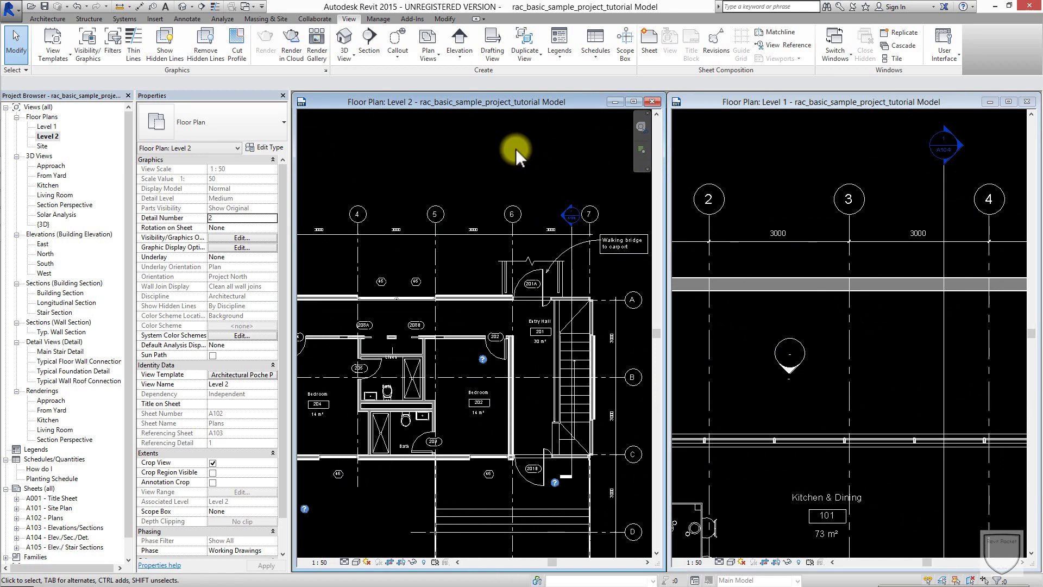
{"action": "middle_click_drag", "start_coordinate": [516, 148], "coordinate": [495, 160]}
{"action": "left_click", "coordinate": [802, 157]}
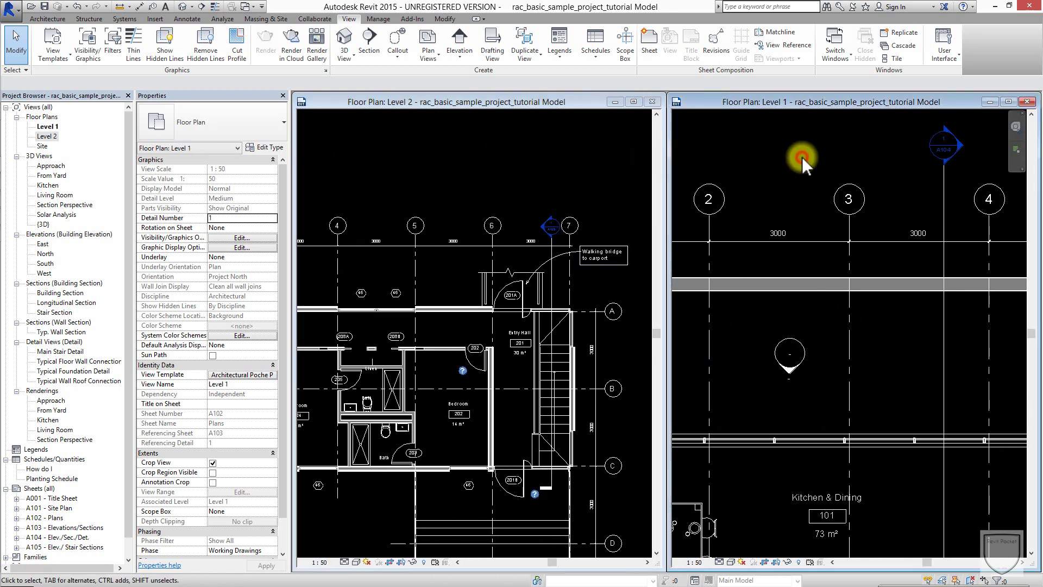
{"action": "scroll", "coordinate": [801, 157], "scroll_direction": "down", "scroll_amount": 1}
{"action": "middle_click_drag", "start_coordinate": [803, 157], "coordinate": [857, 194]}
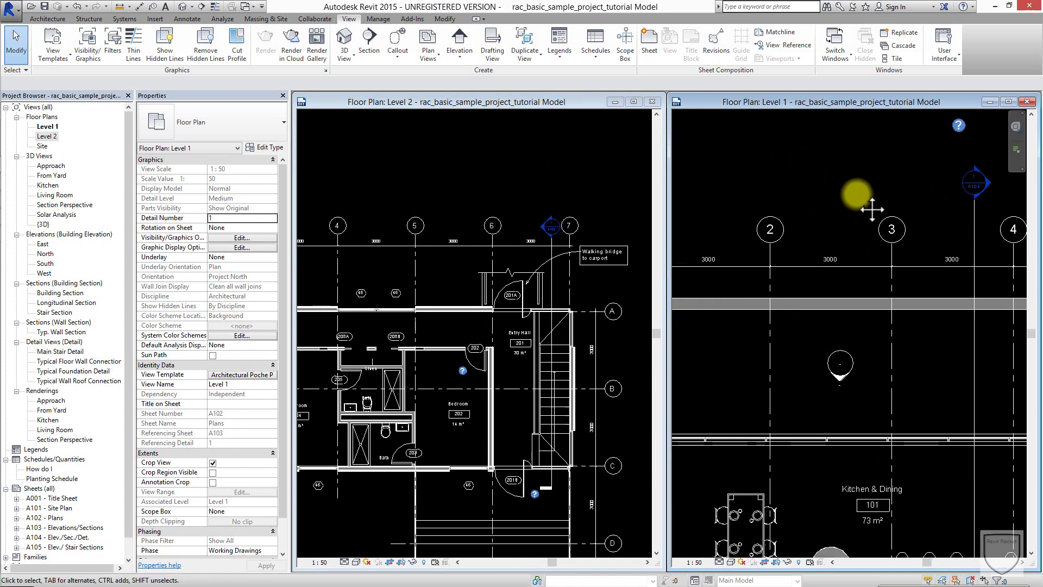
{"action": "scroll", "coordinate": [856, 194], "scroll_direction": "down", "scroll_amount": 1}
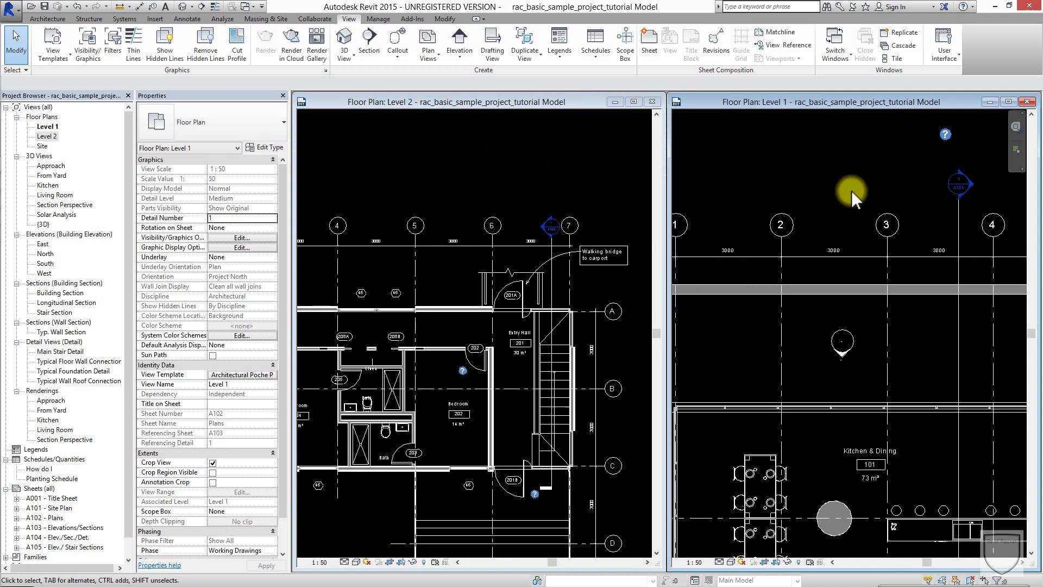
{"action": "scroll", "coordinate": [837, 174], "scroll_direction": "down", "scroll_amount": 1}
{"action": "left_click", "coordinate": [477, 160]}
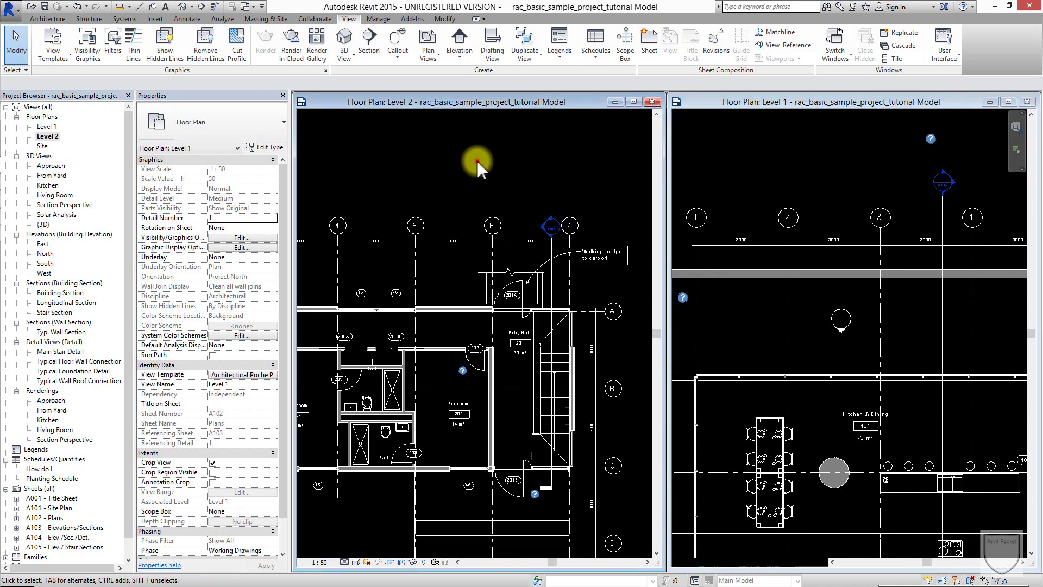
{"action": "key", "text": "z"}
{"action": "key", "text": "a"}
{"action": "left_click", "coordinate": [769, 417]}
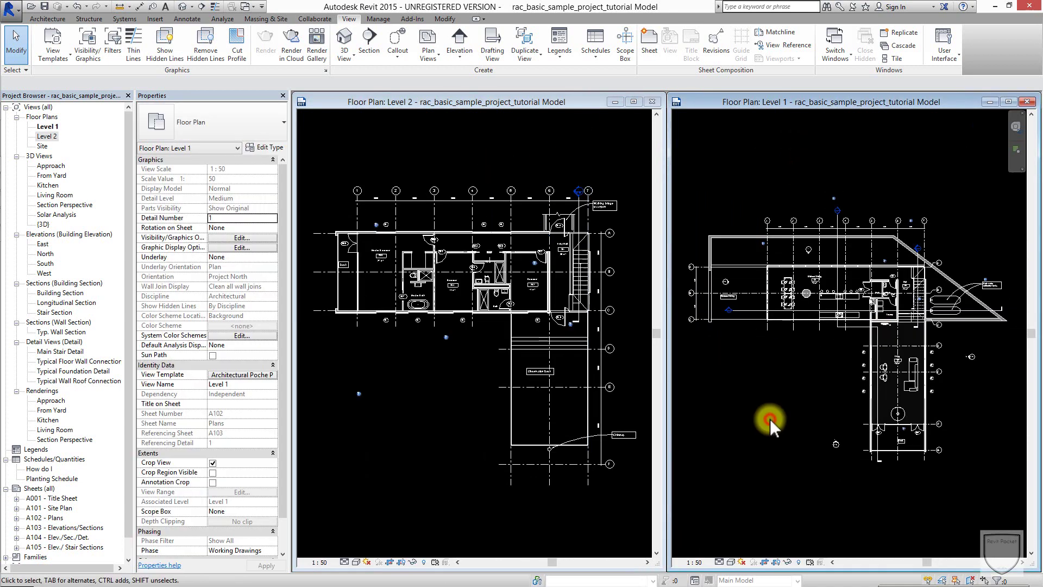